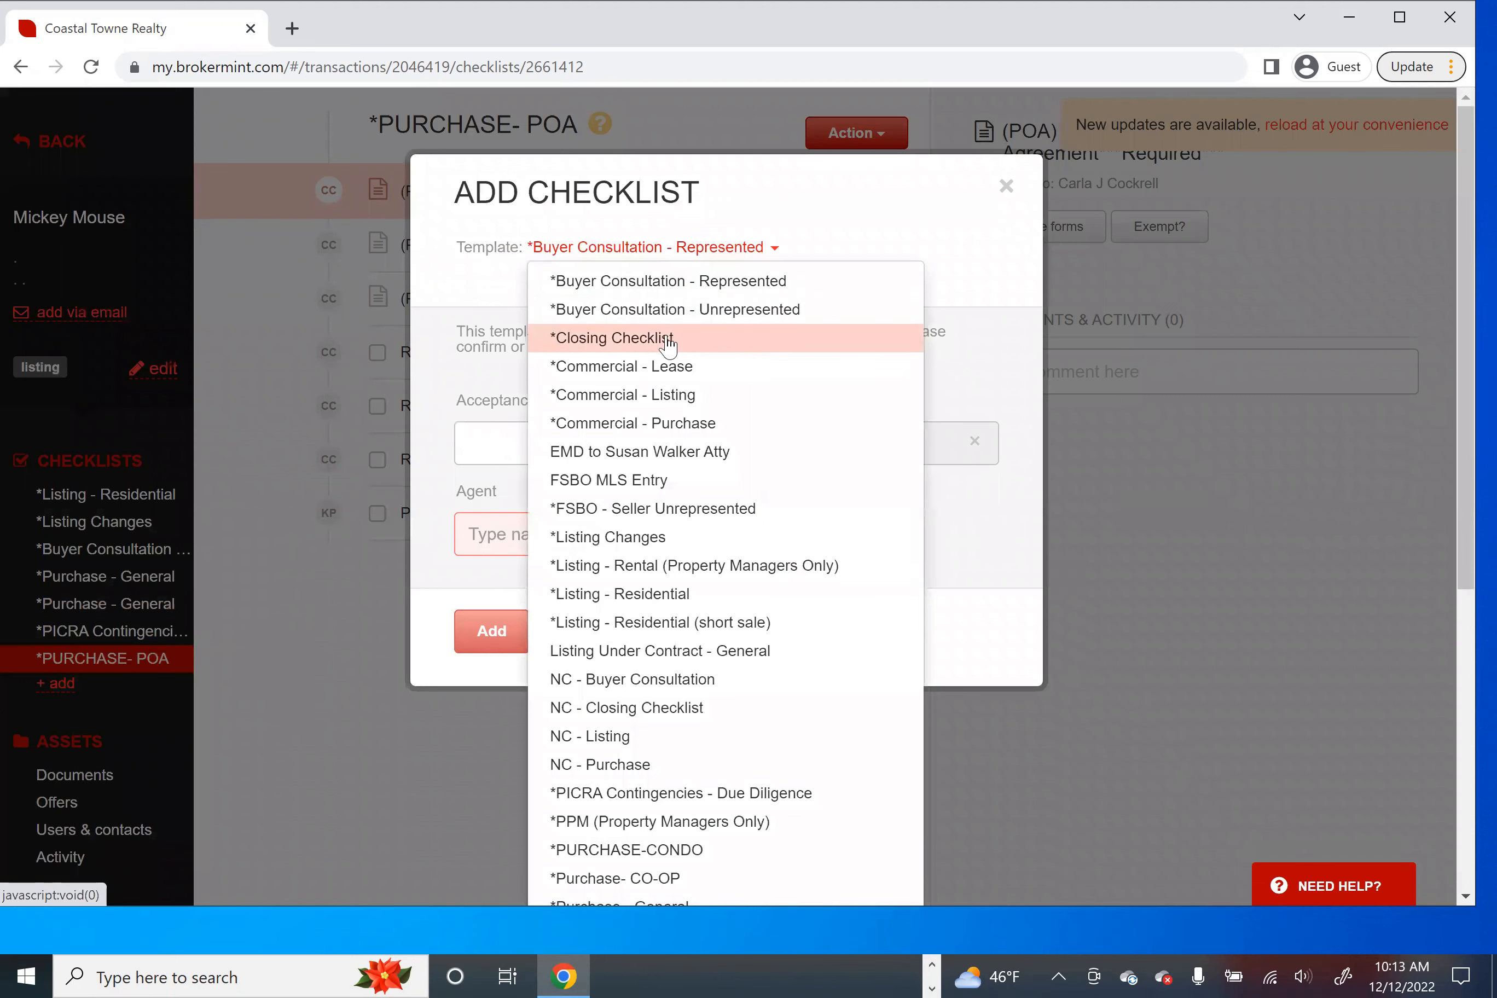
# Add the *Closing Checklist template to the transaction and open its required walk-thru item
pyautogui.click(497, 637)
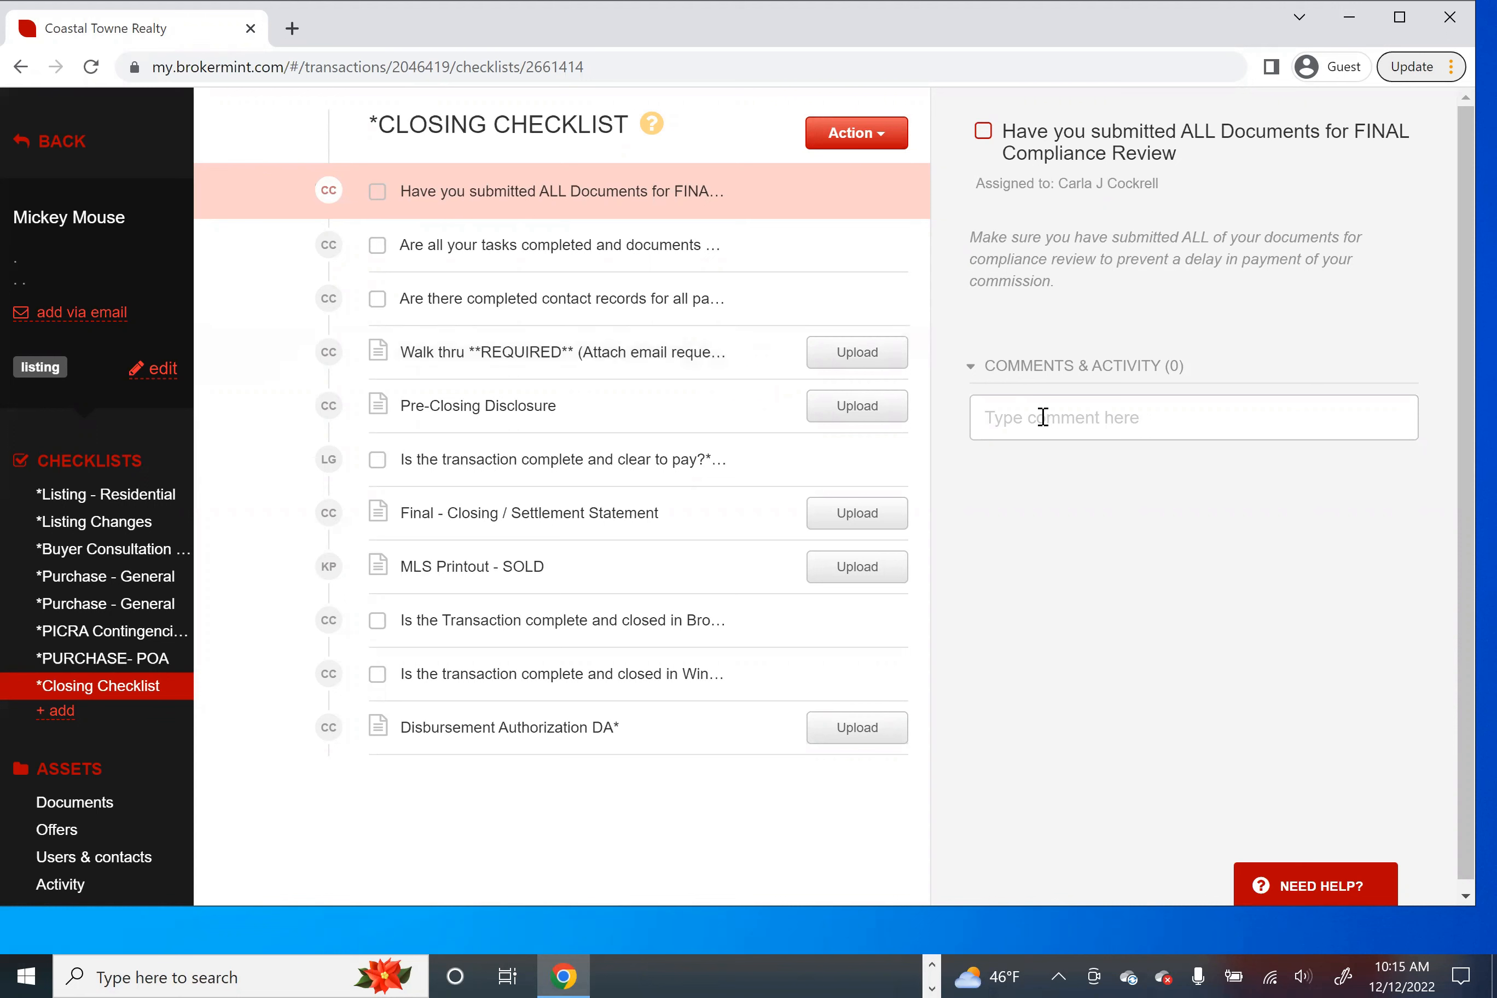
pyautogui.click(1005, 419)
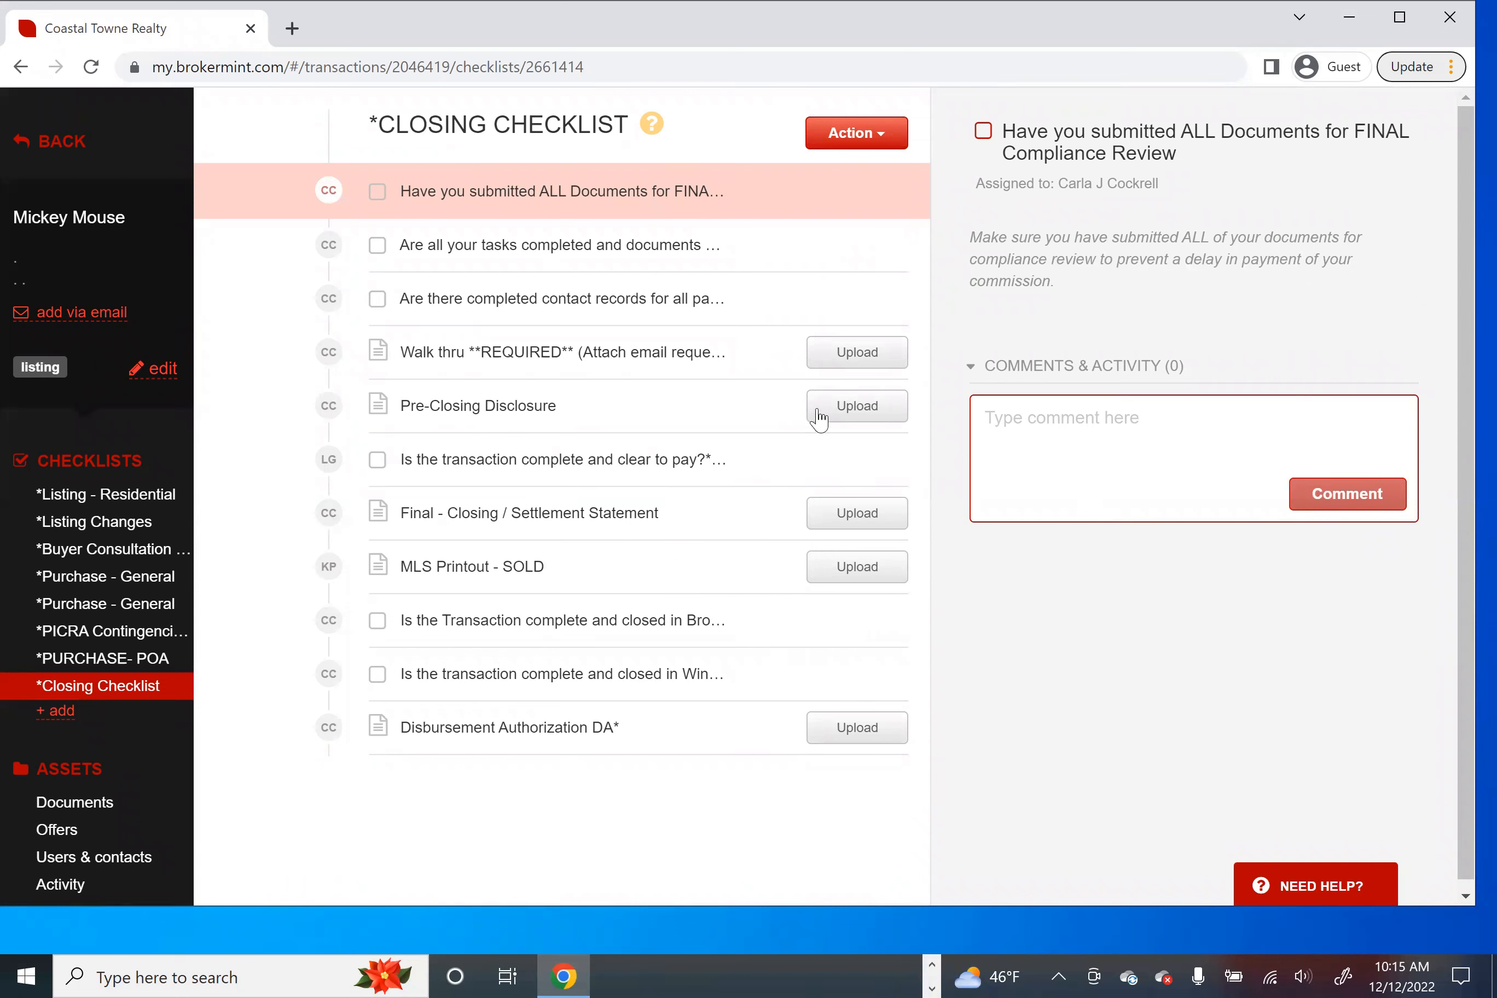
pyautogui.click(764, 368)
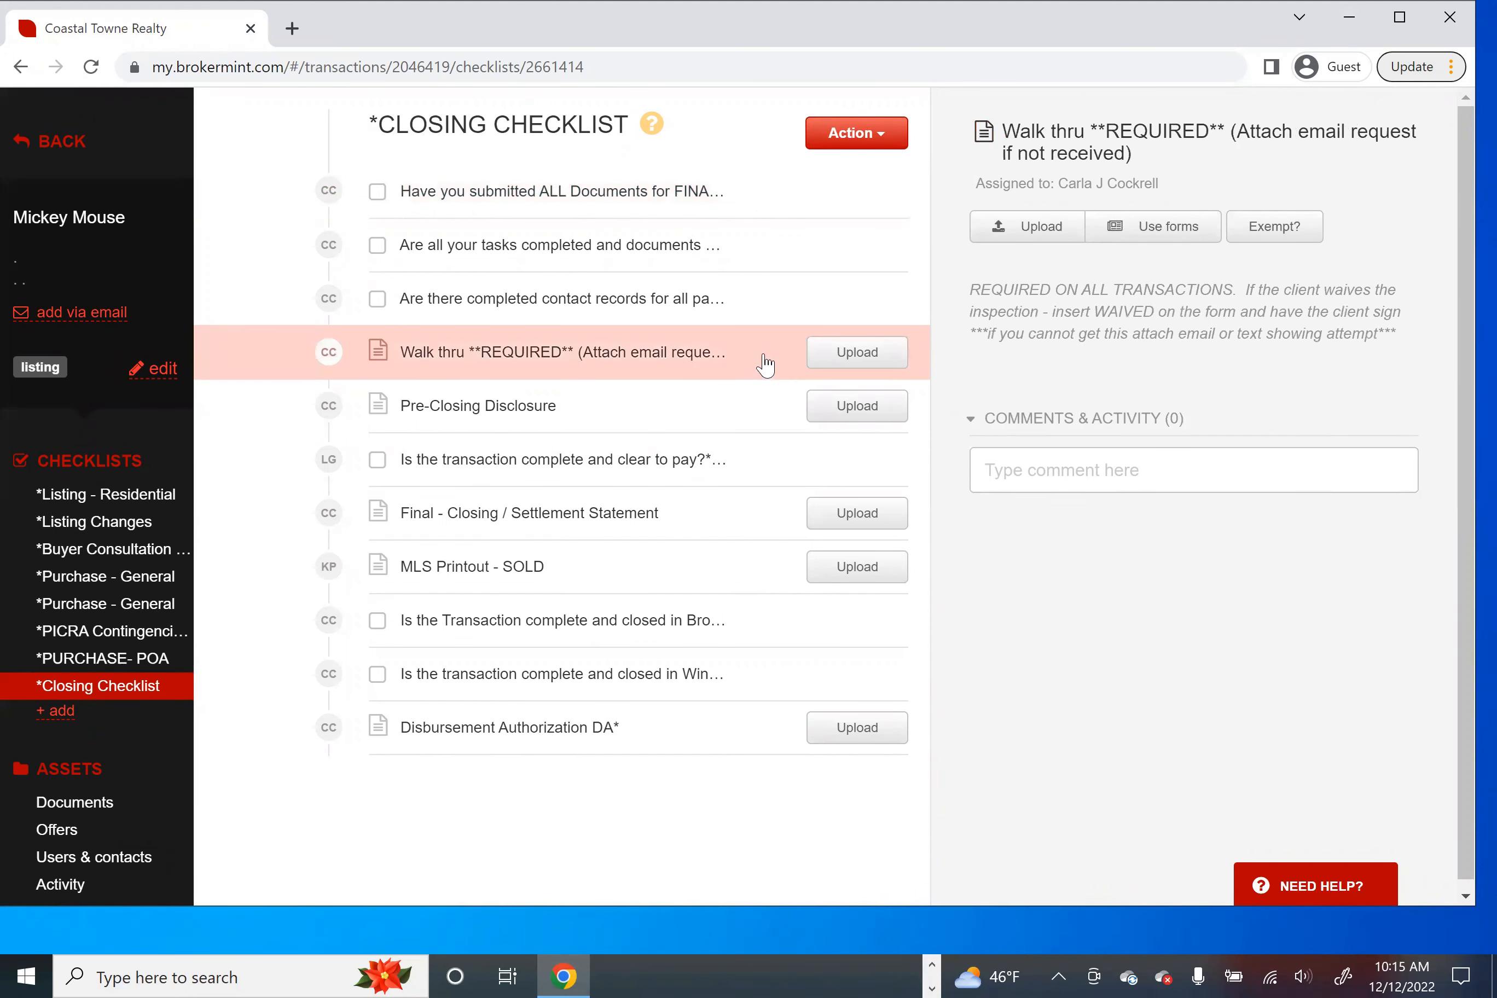
pyautogui.scroll(-1, 766, 364)
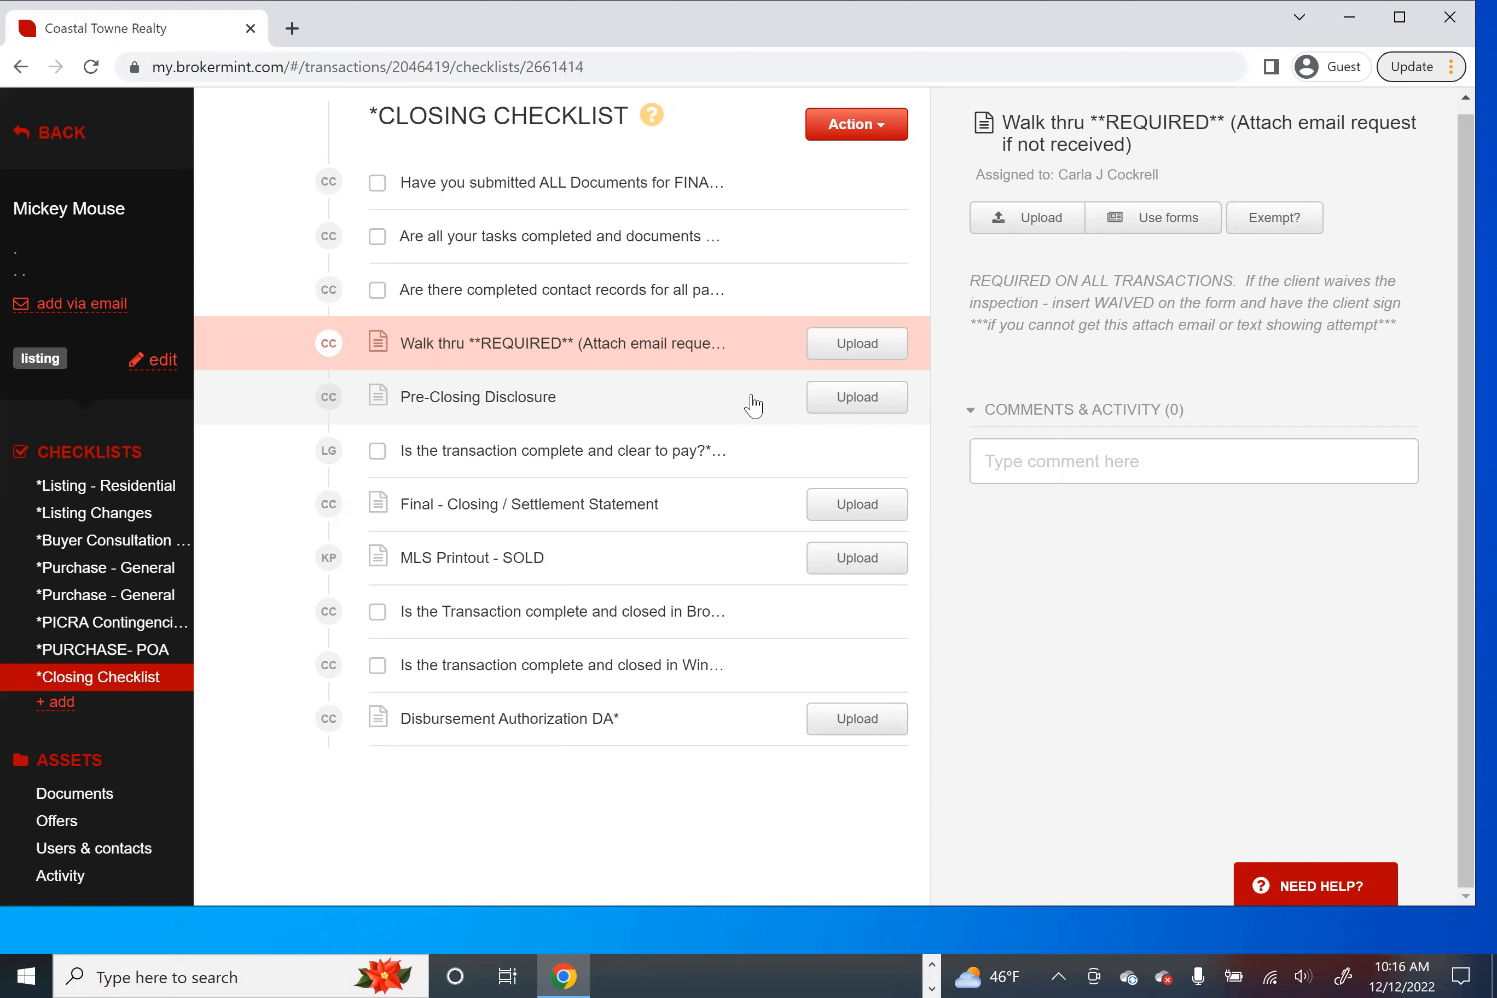
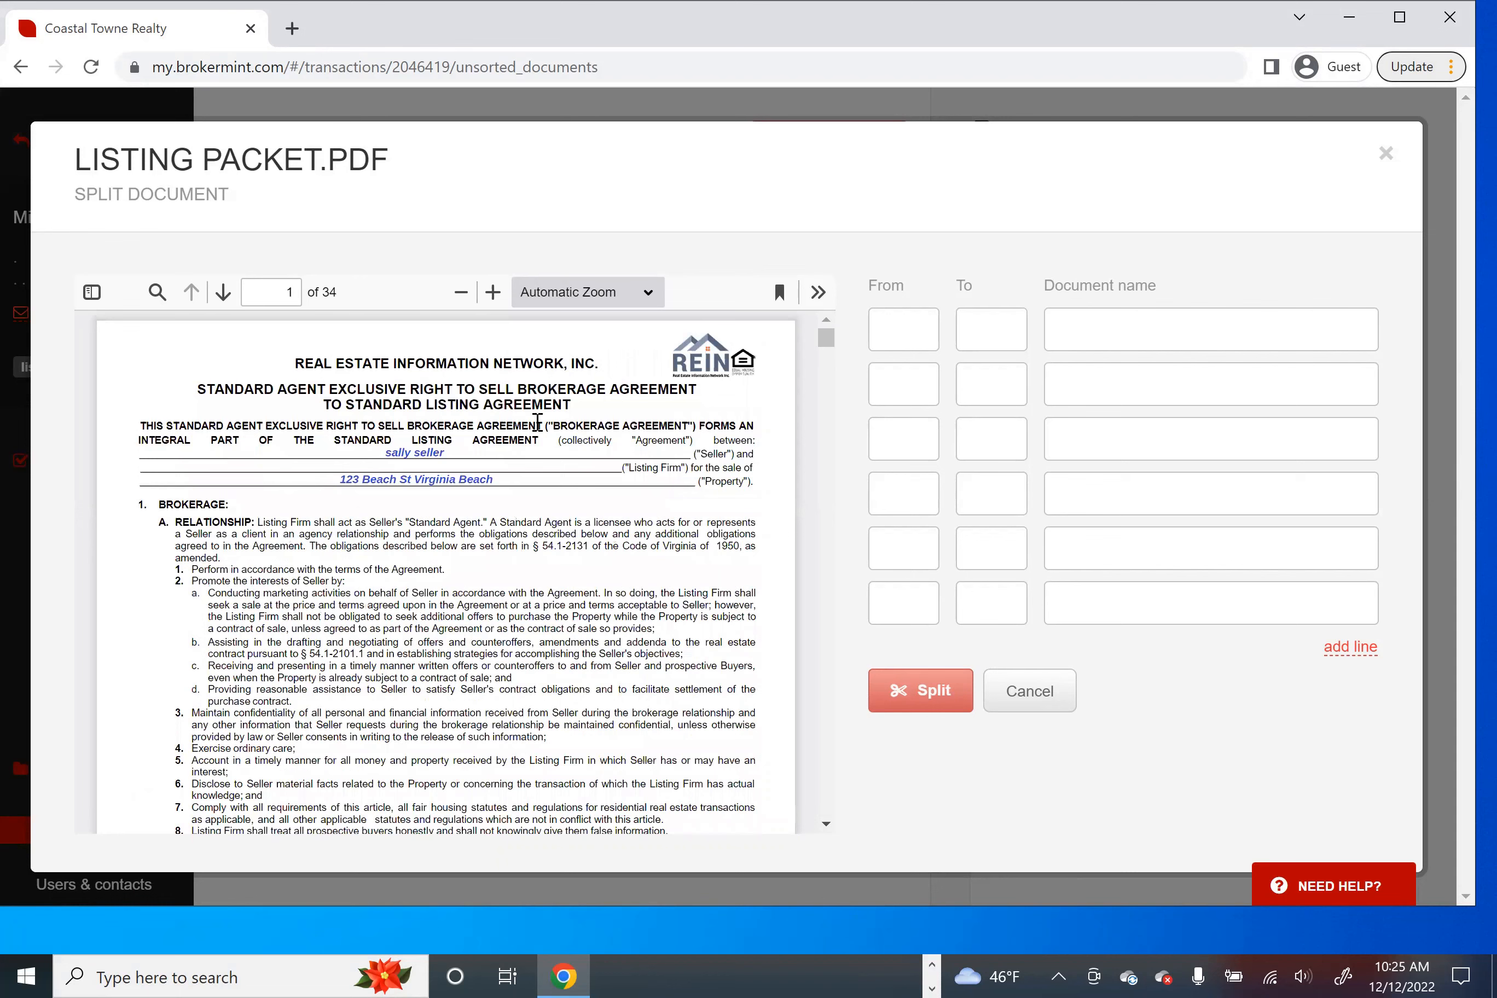
# Set the first split range of LISTING PACKET.pdf from page 1 to page 2
pyautogui.scroll(-5, 536, 428)
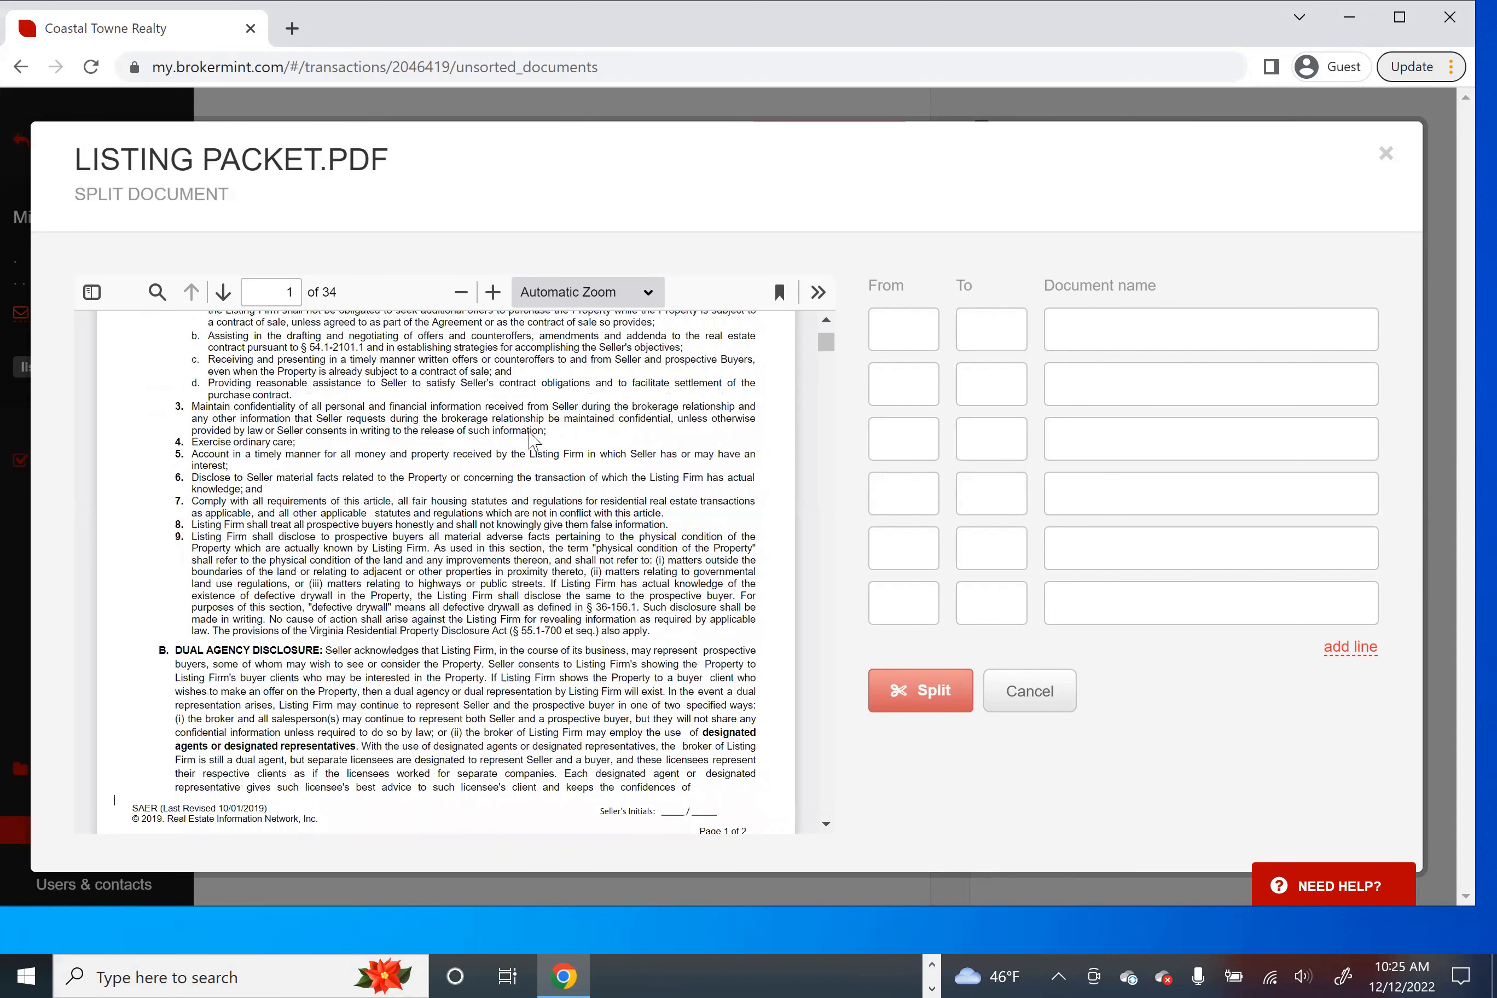
pyautogui.scroll(5, 535, 440)
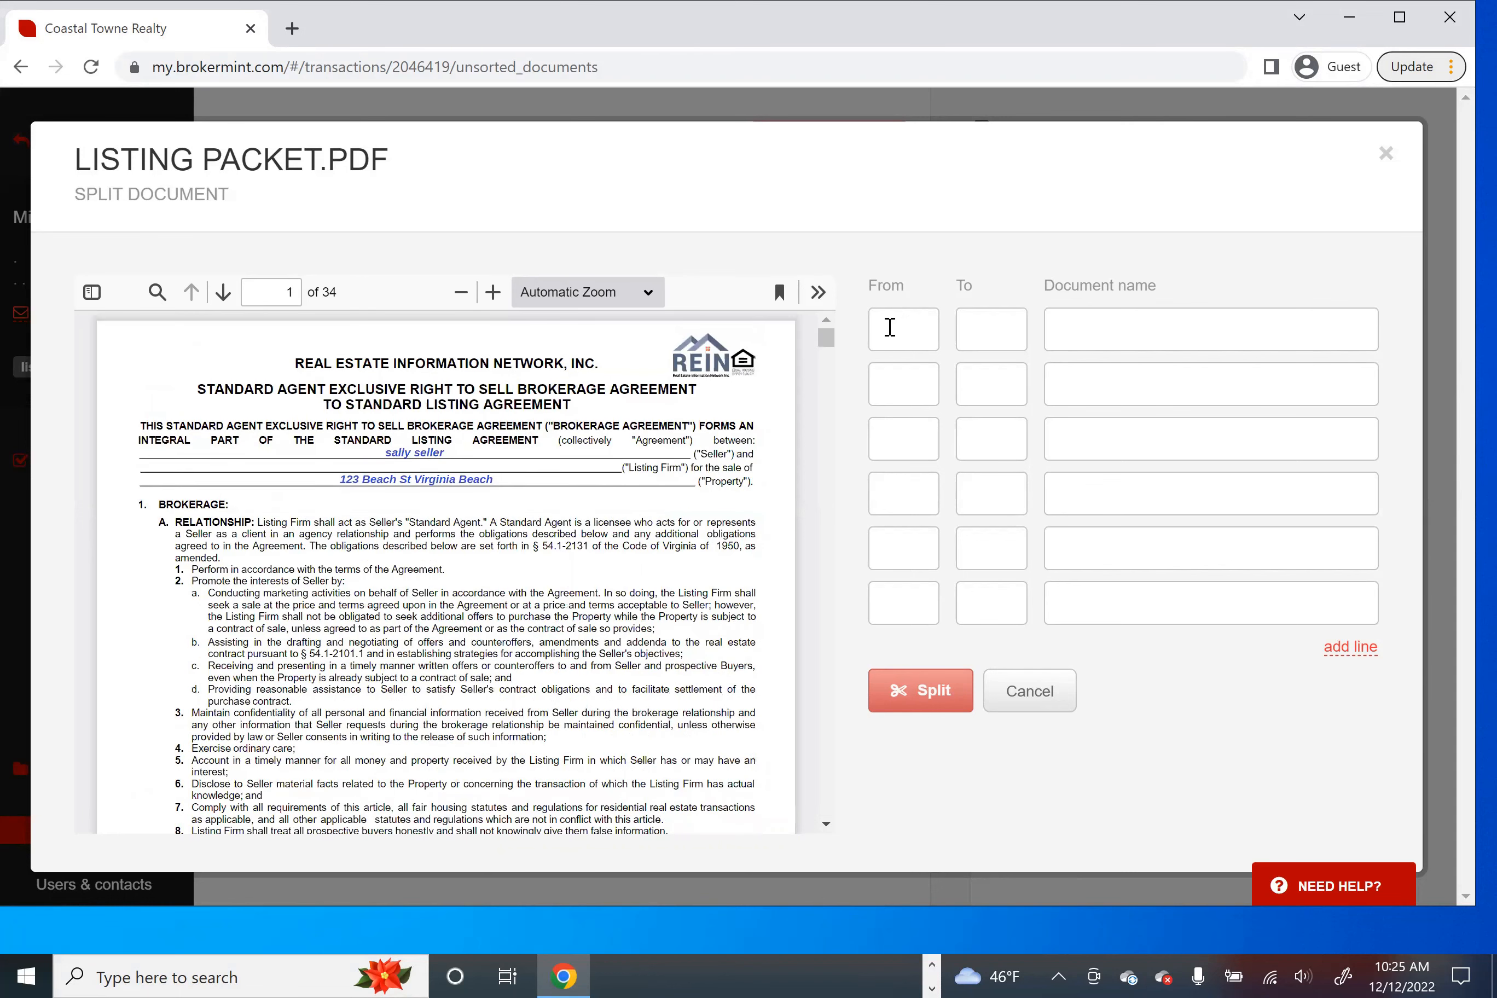
pyautogui.click(900, 346)
pyautogui.write('1')
pyautogui.press('Tab')
pyautogui.write('2')
pyautogui.press('Tab')
# Name the first split range with the (PA) Standard Purchase Agreement item from the *Purchase - General checklist
pyautogui.write('ex')
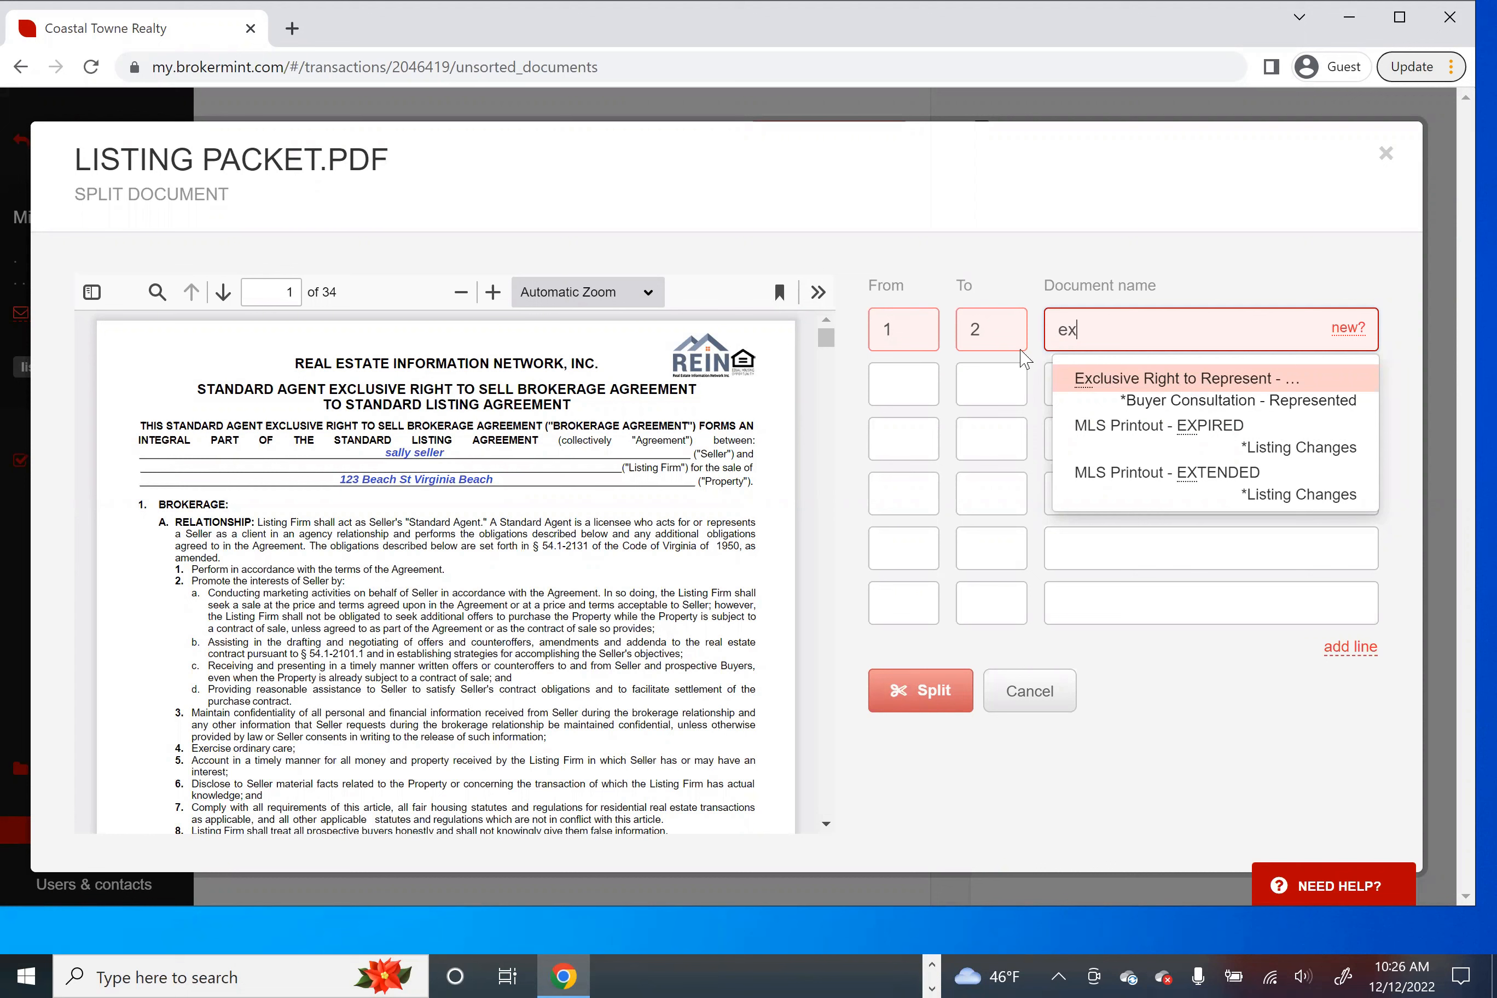
pyautogui.moveTo(1096, 334); pyautogui.dragTo(1038, 334)
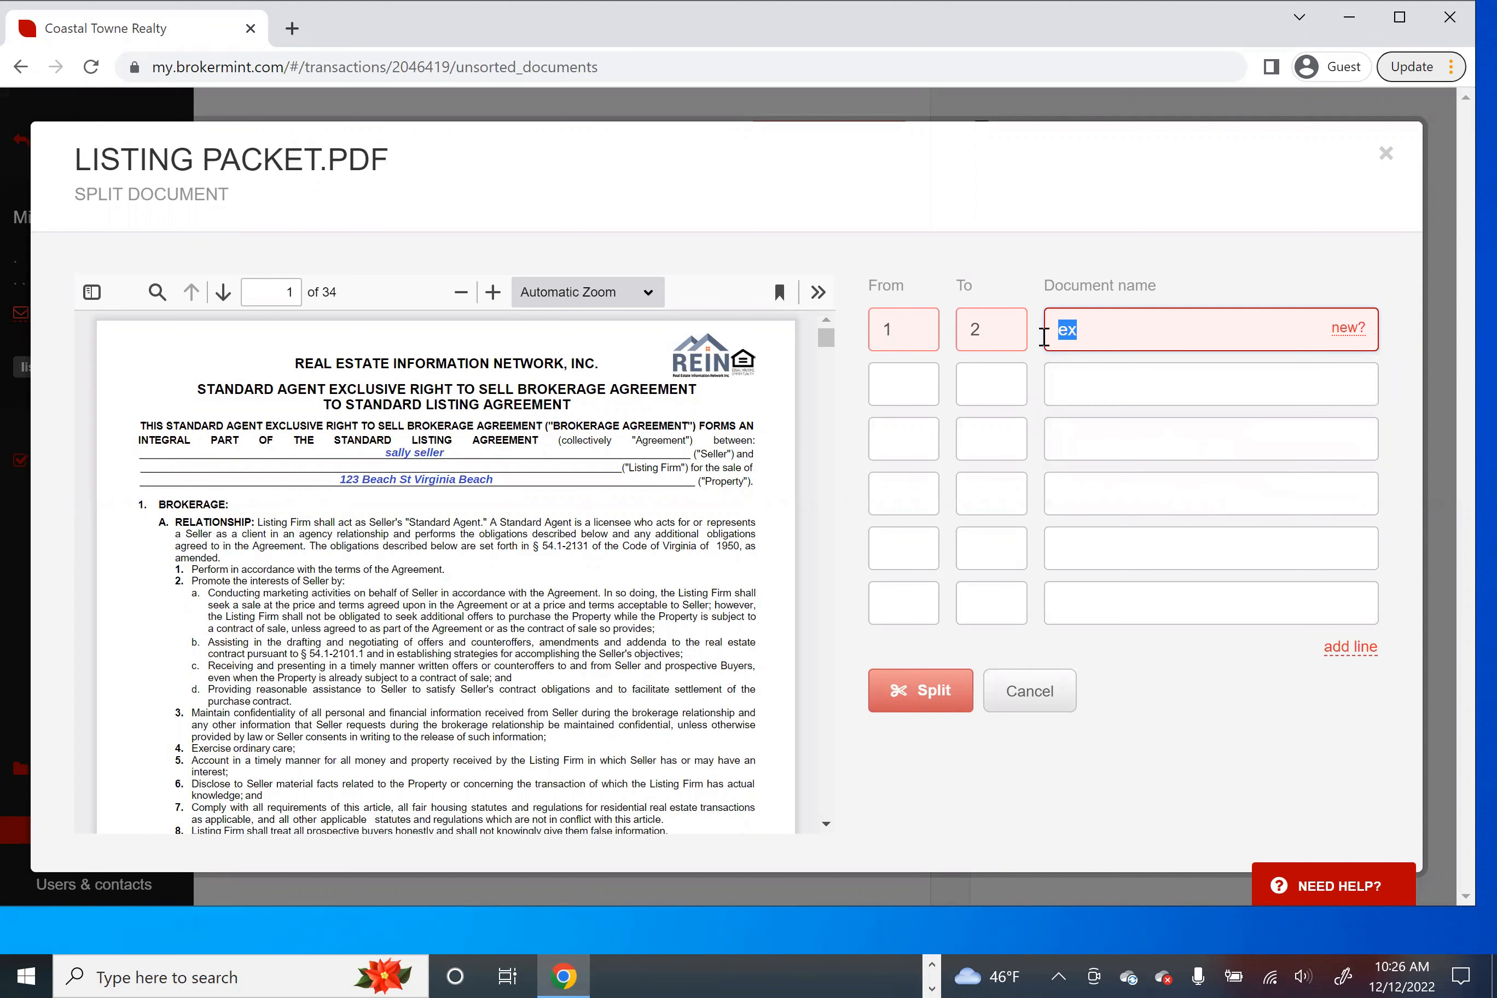
pyautogui.write('sae')
pyautogui.press('BackSpace')
pyautogui.press('BackSpace')
pyautogui.press('BackSpace')
pyautogui.write('star')
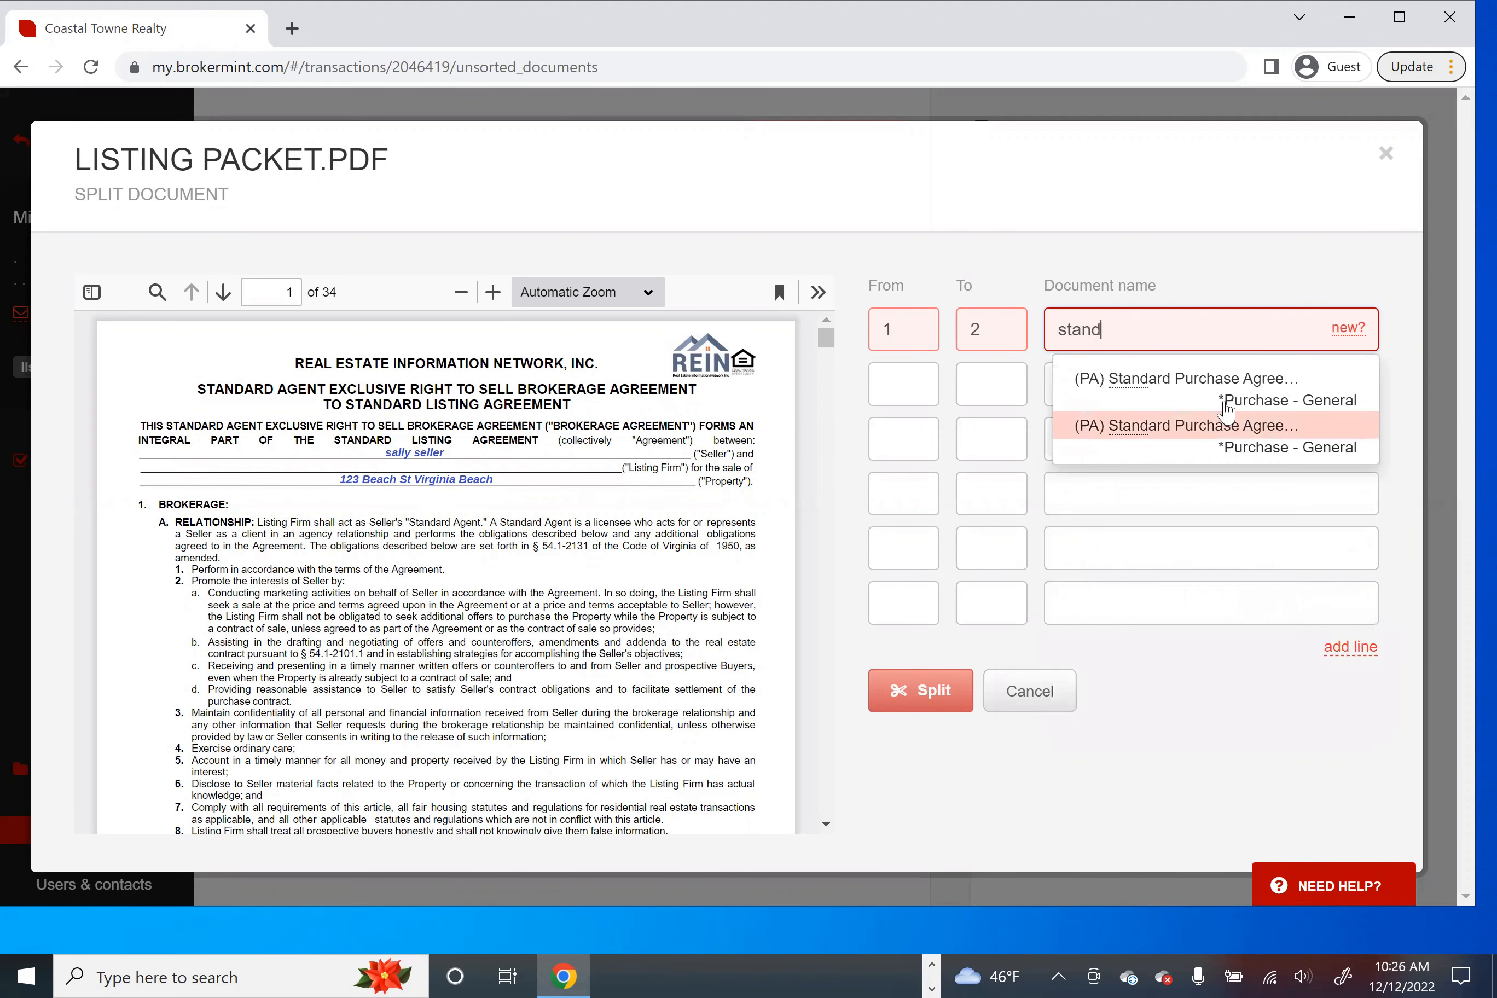
pyautogui.click(1177, 379)
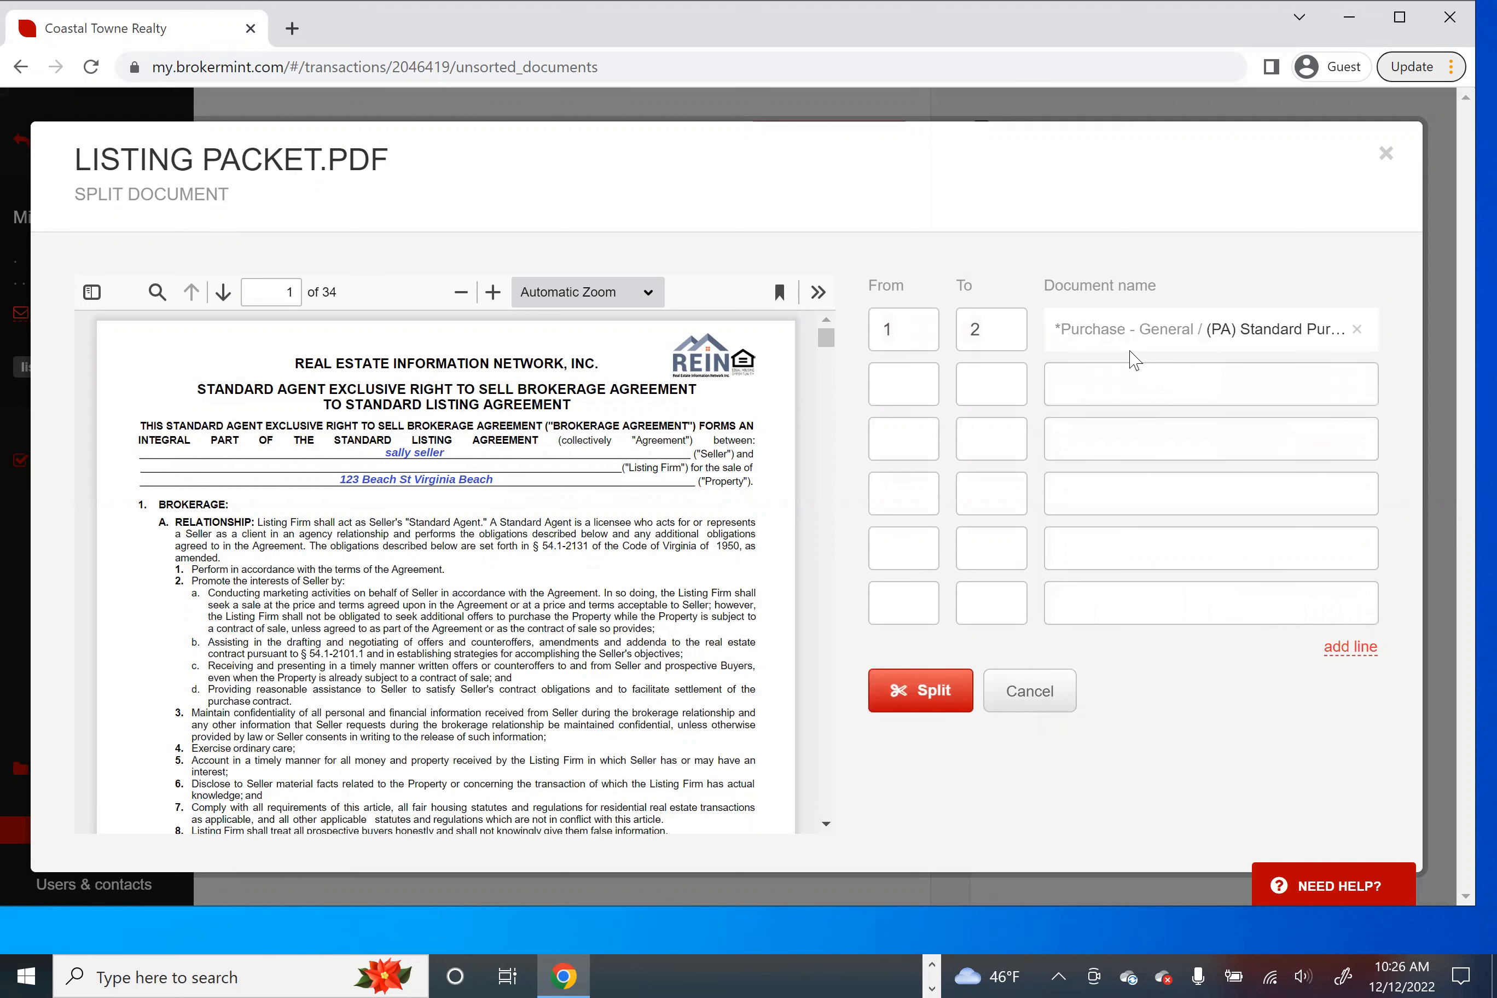
# Look through the packet's following pages and set the second split range from page 3 to page 7
pyautogui.click(223, 293)
pyautogui.click(223, 294)
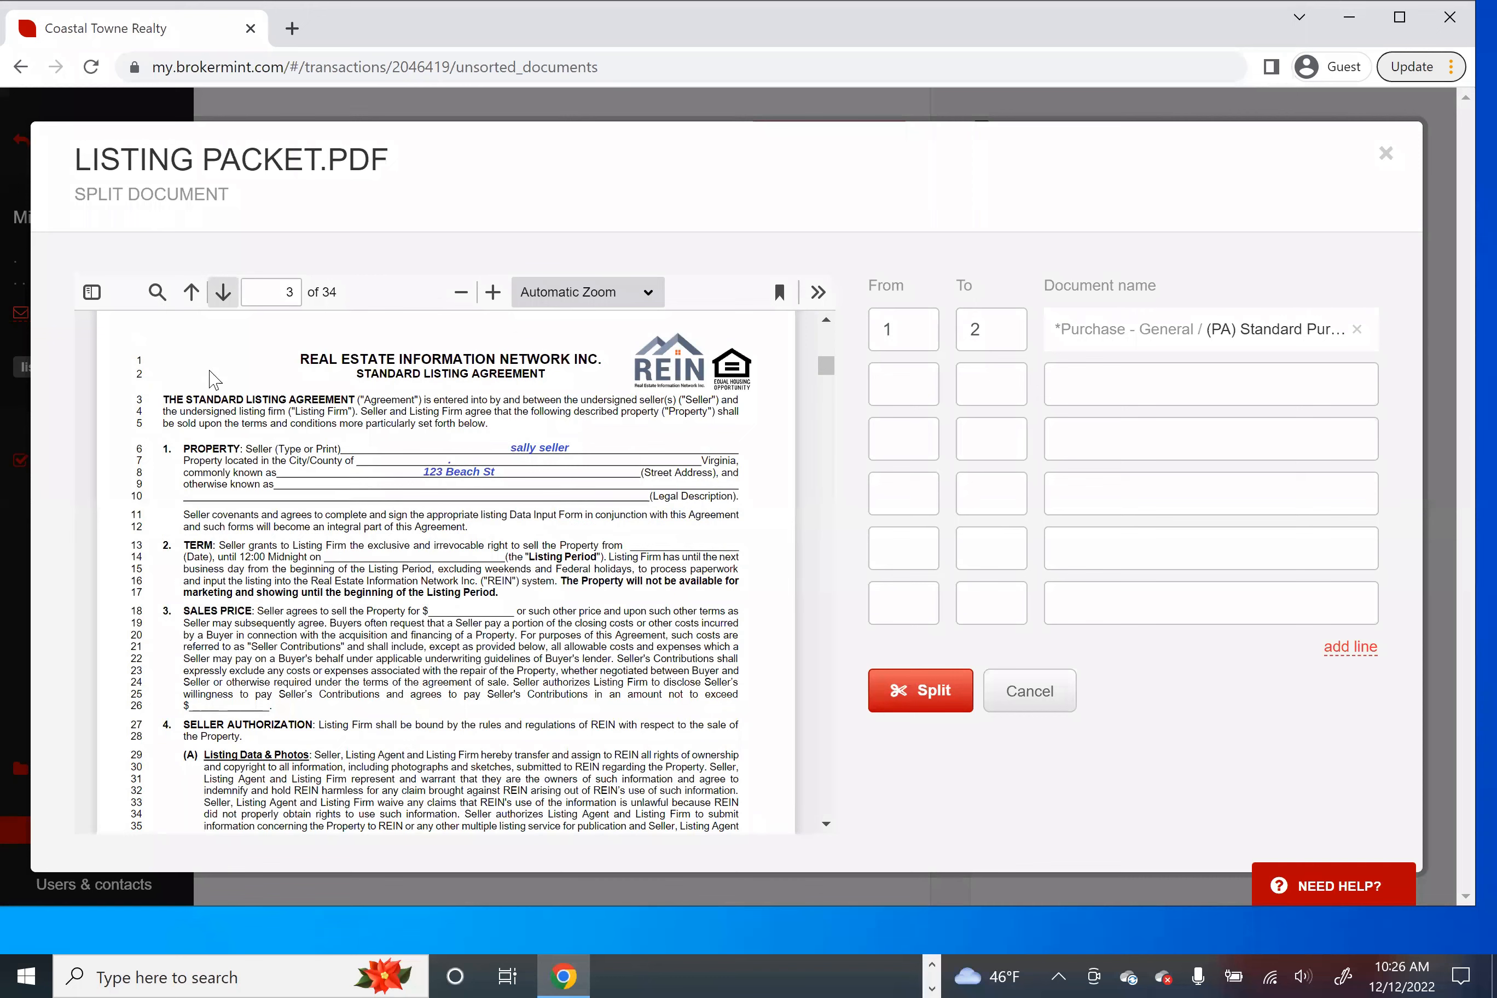
pyautogui.click(223, 294)
pyautogui.click(222, 294)
pyautogui.click(223, 294)
pyautogui.click(223, 294)
pyautogui.click(223, 293)
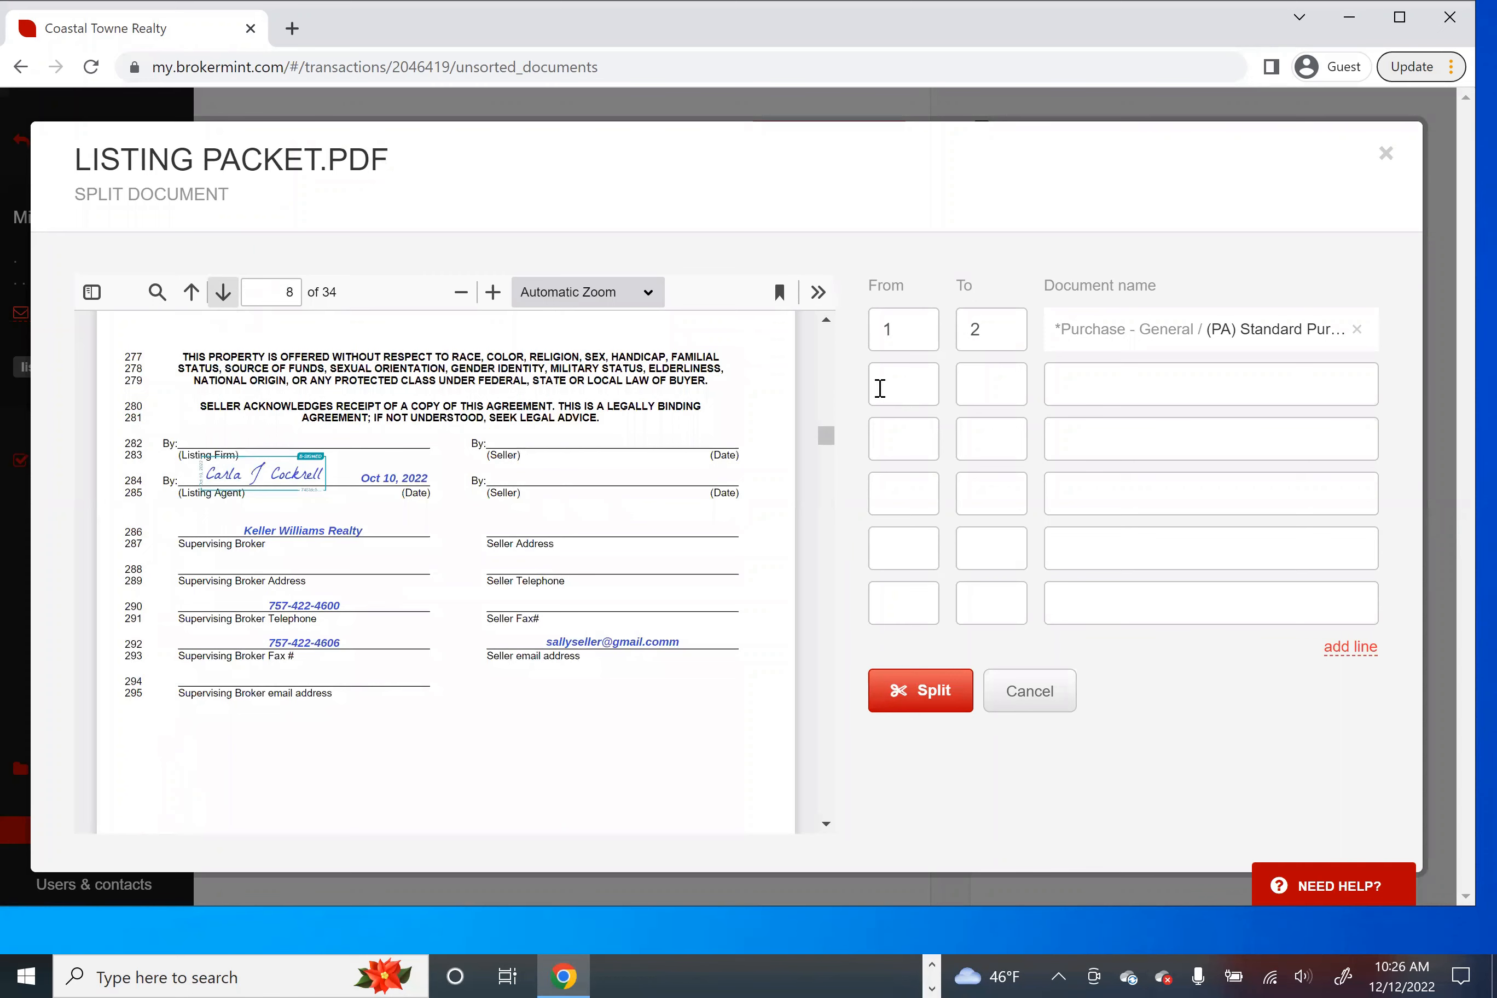
pyautogui.click(916, 384)
pyautogui.write('3')
pyautogui.click(999, 374)
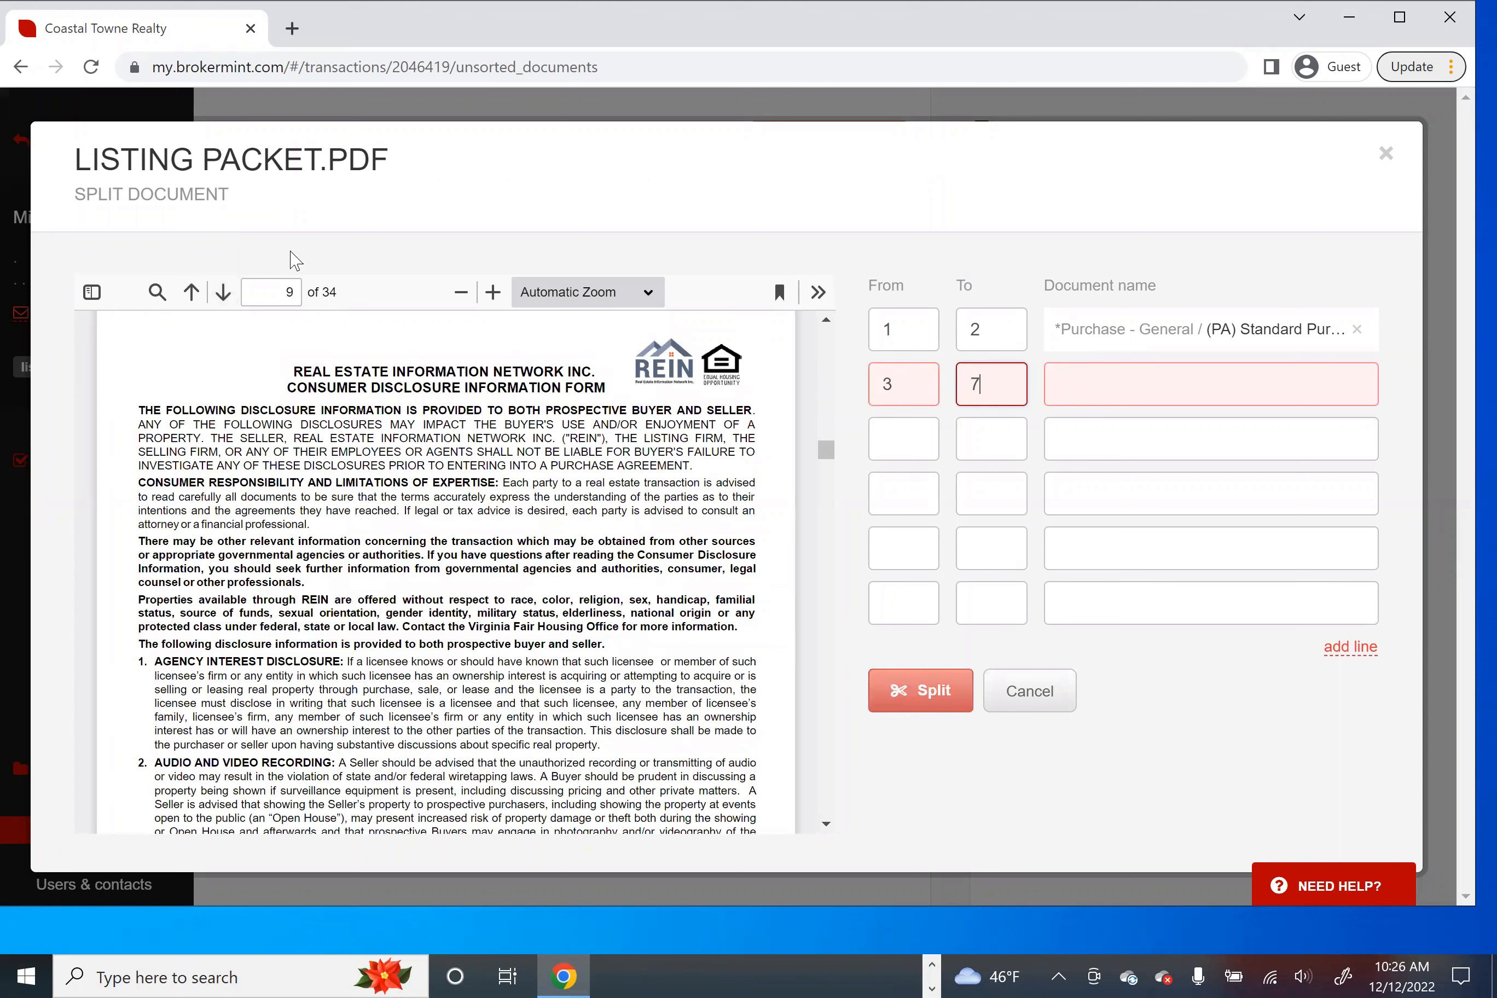
# Name the second split range with the (DPOR) Disclosure item from *Purchase - General, and close the split dialog without splitting
pyautogui.click(224, 298)
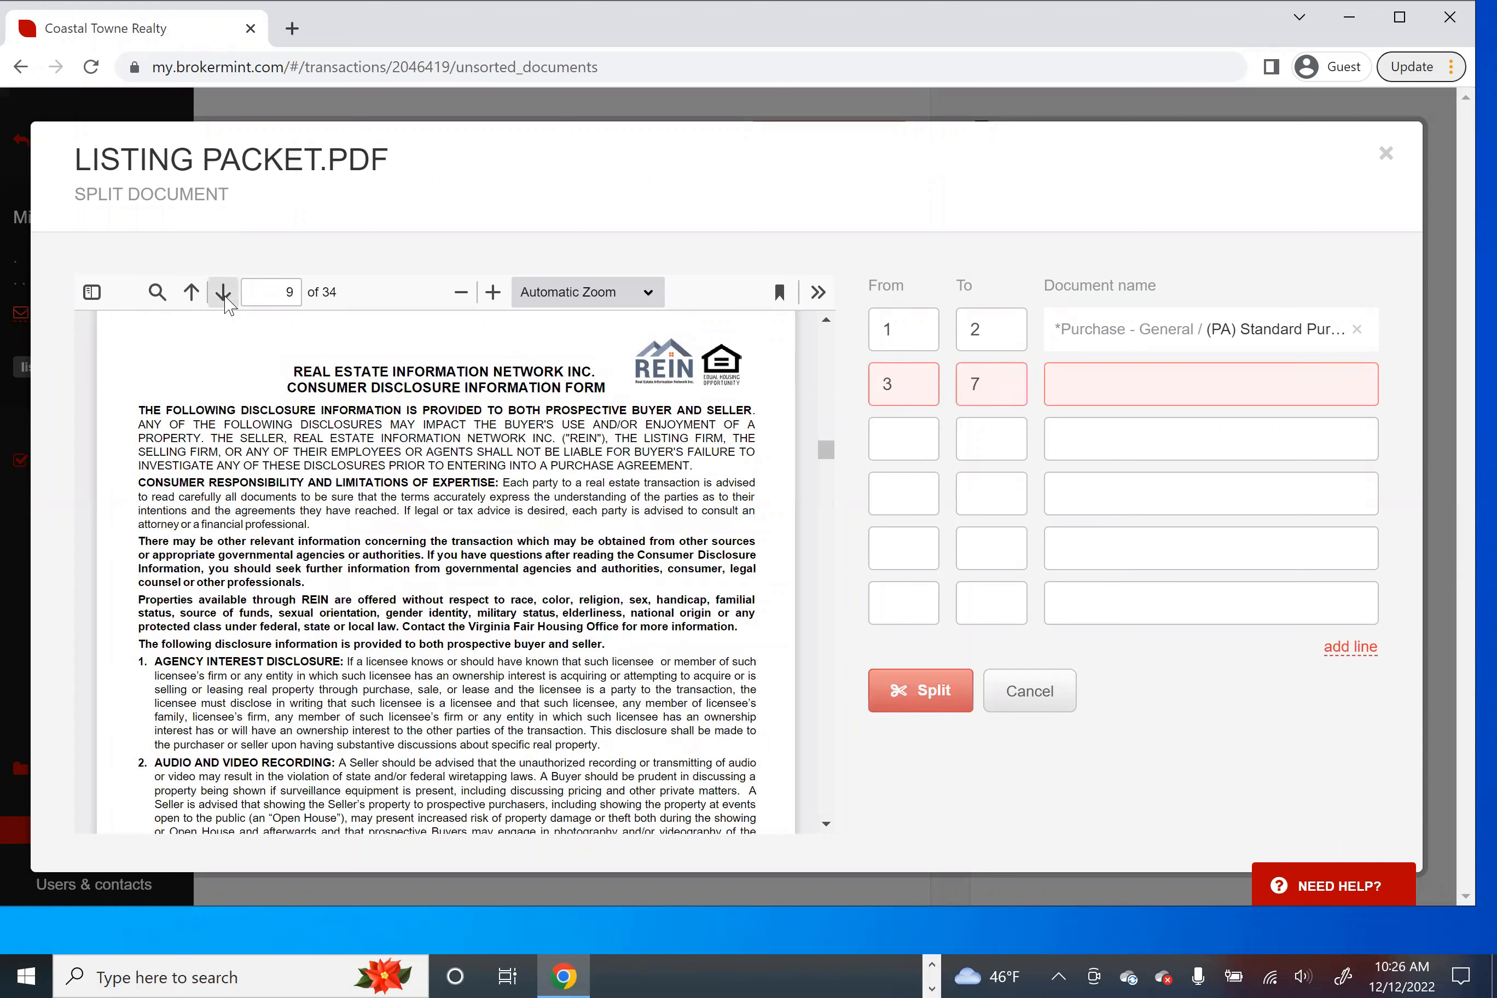
pyautogui.click(224, 295)
pyautogui.click(1112, 379)
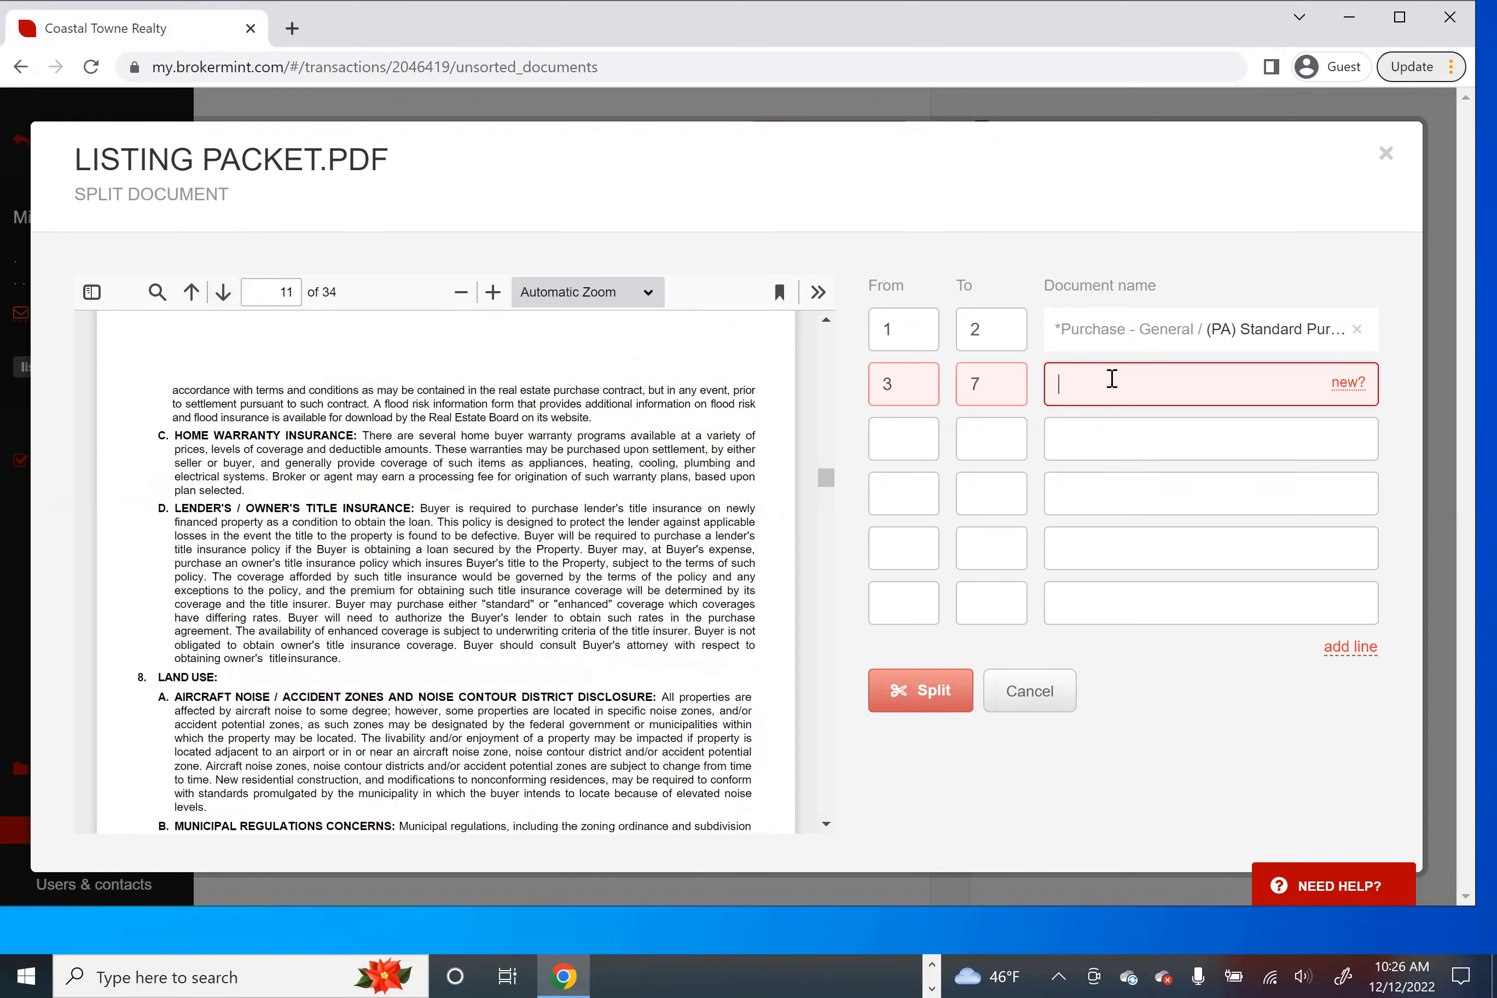
pyautogui.write('dpo')
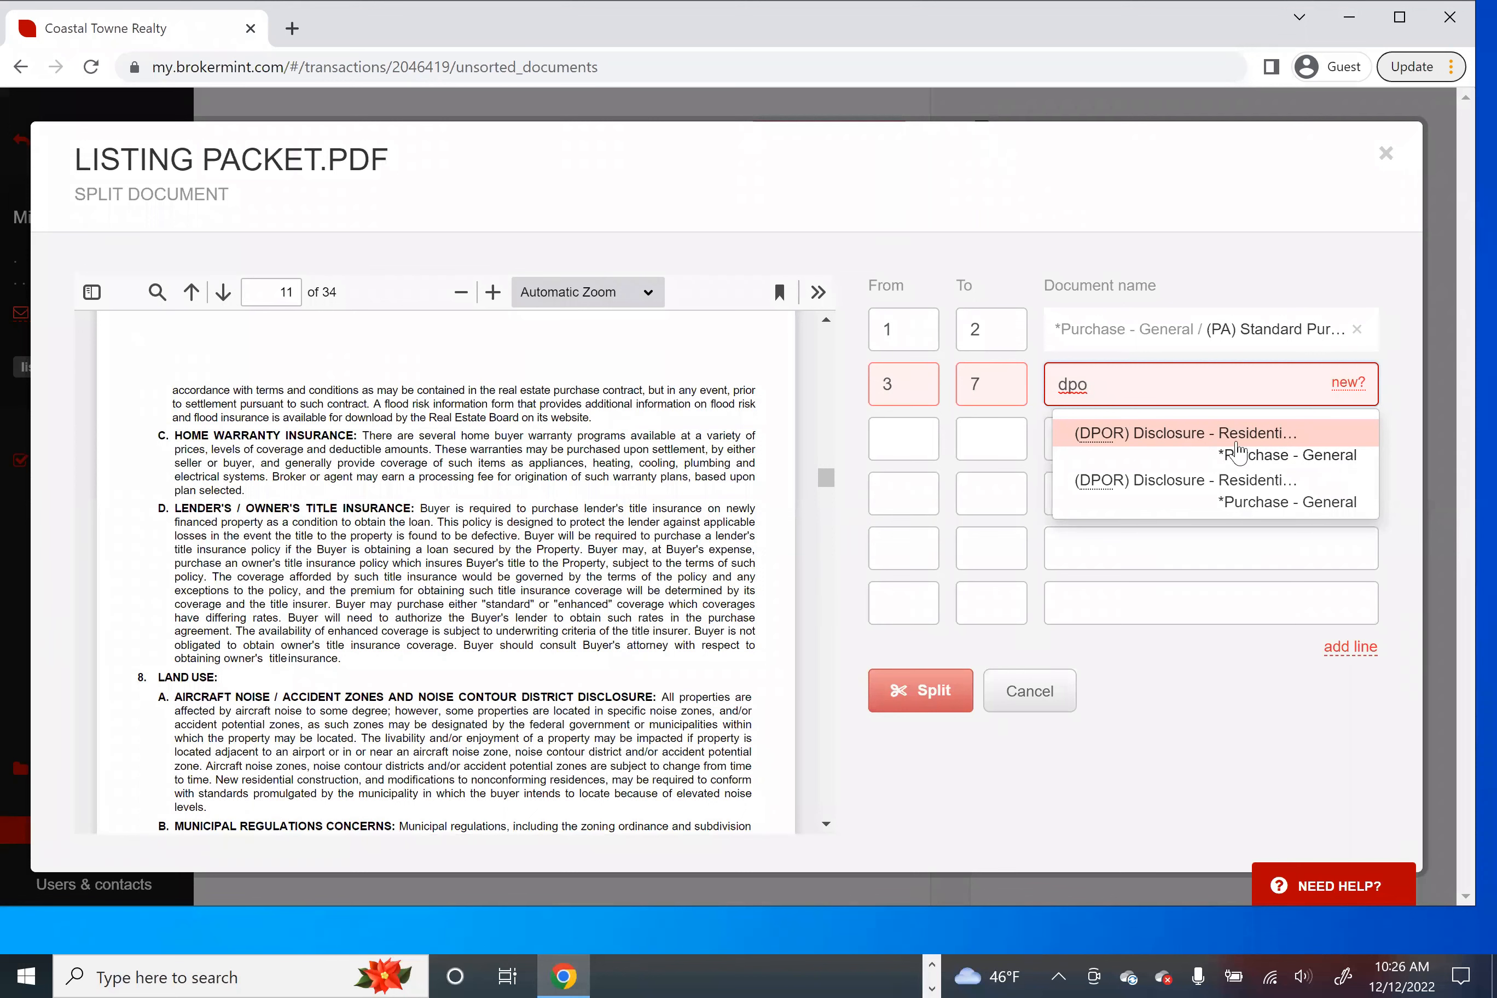
pyautogui.click(1149, 441)
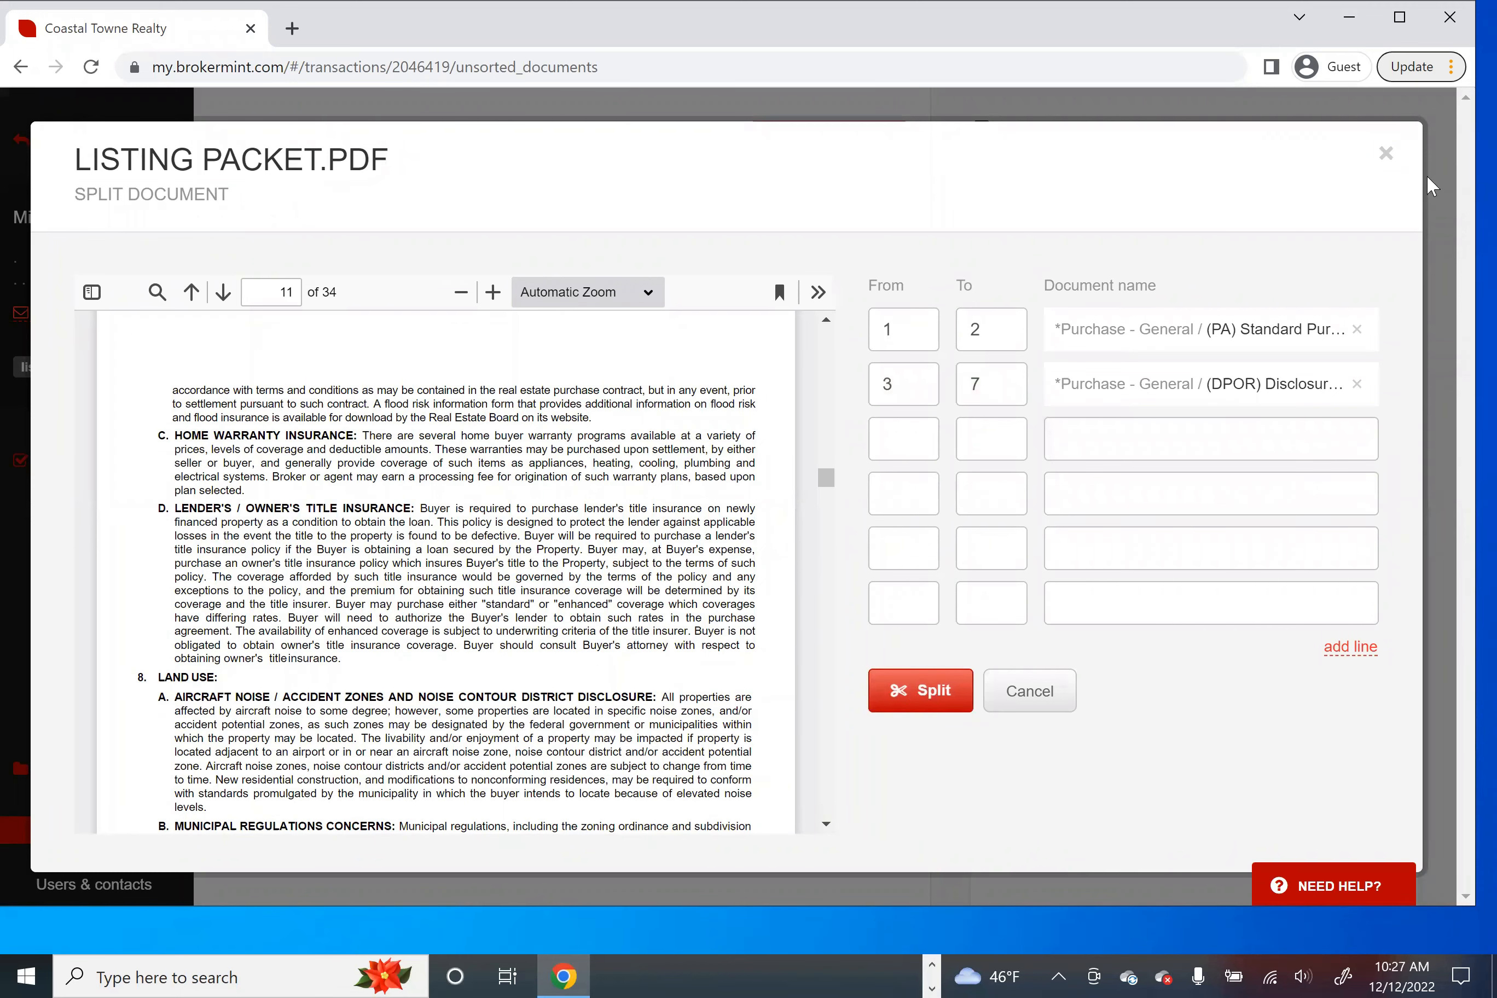
pyautogui.click(1387, 157)
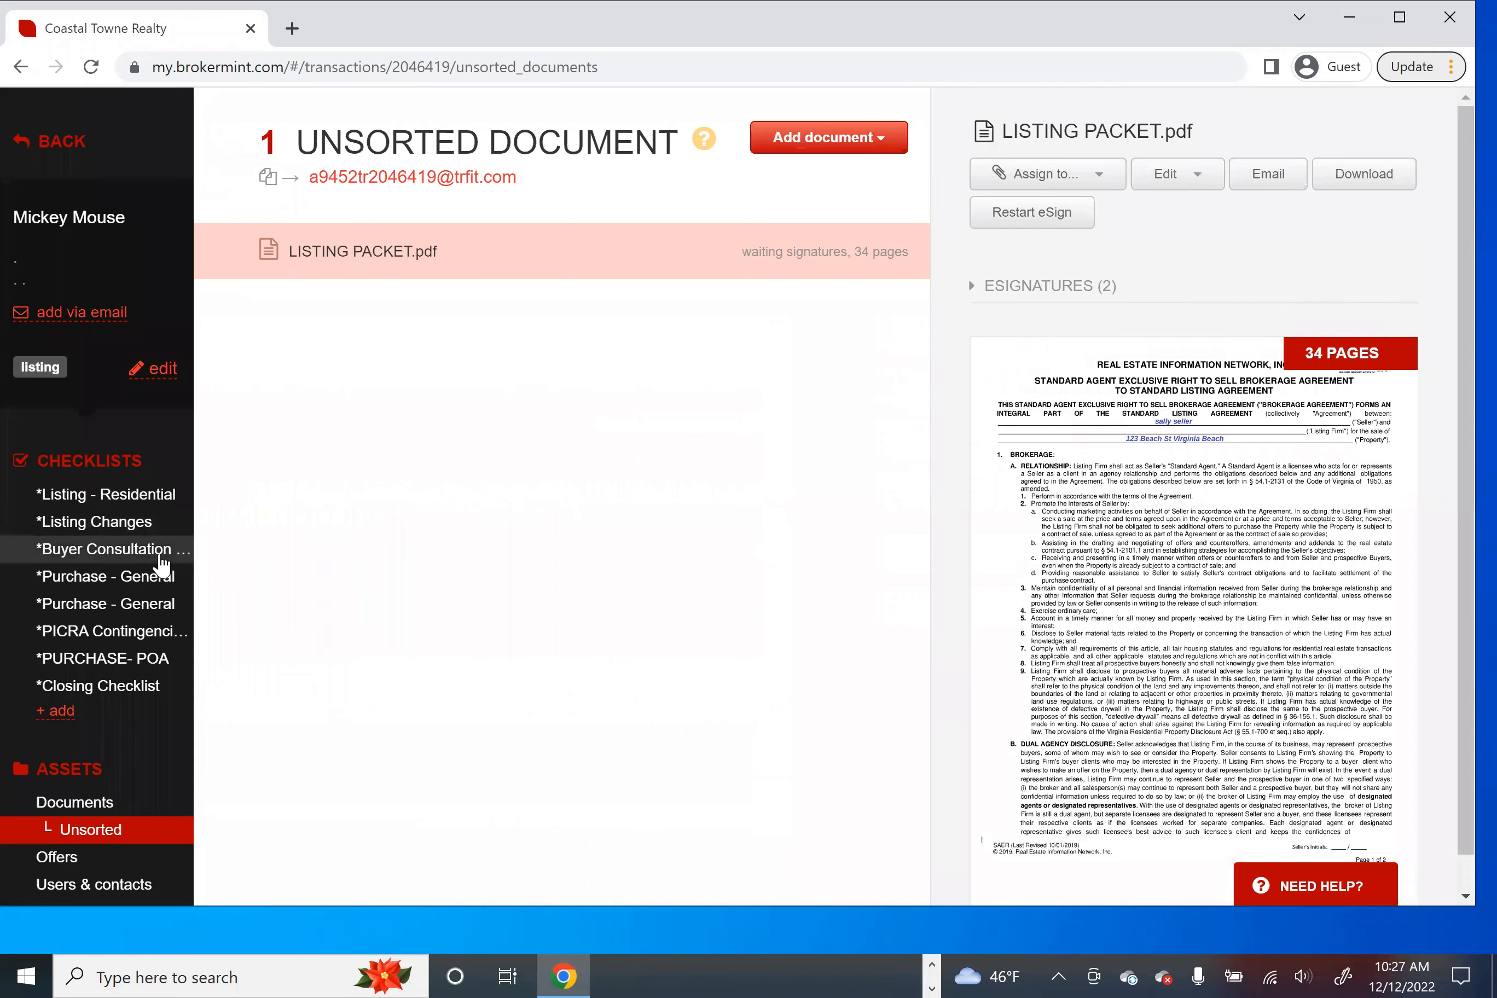
# Open the first *Purchase - General checklist and review its full list of tasks and required documents
pyautogui.click(132, 578)
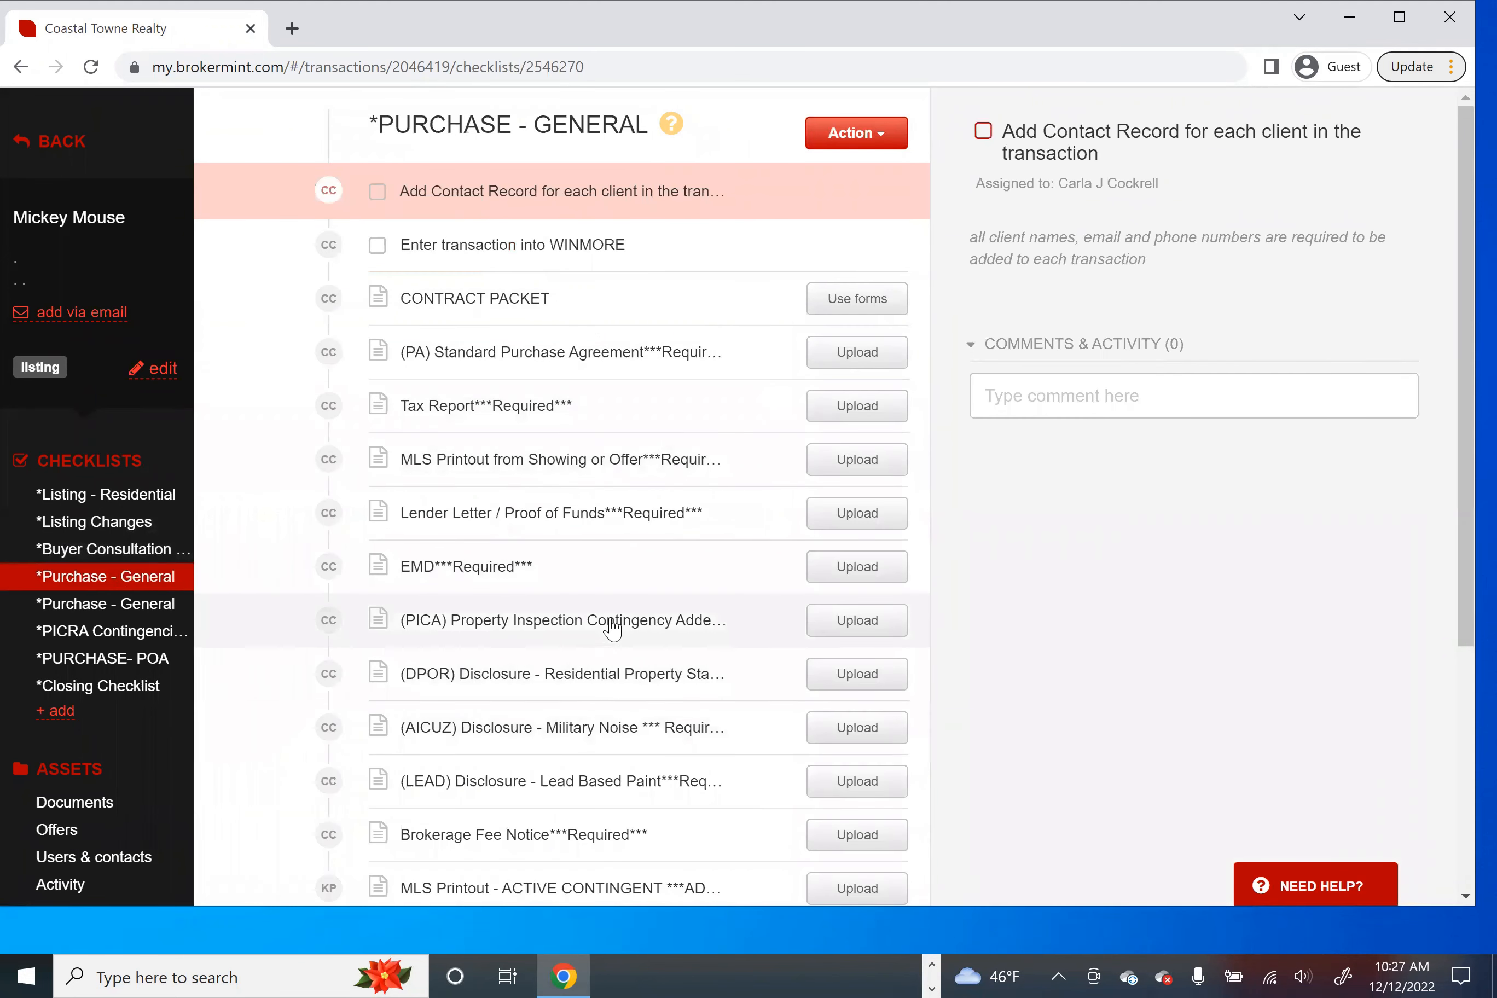
pyautogui.scroll(-2, 1065, 584)
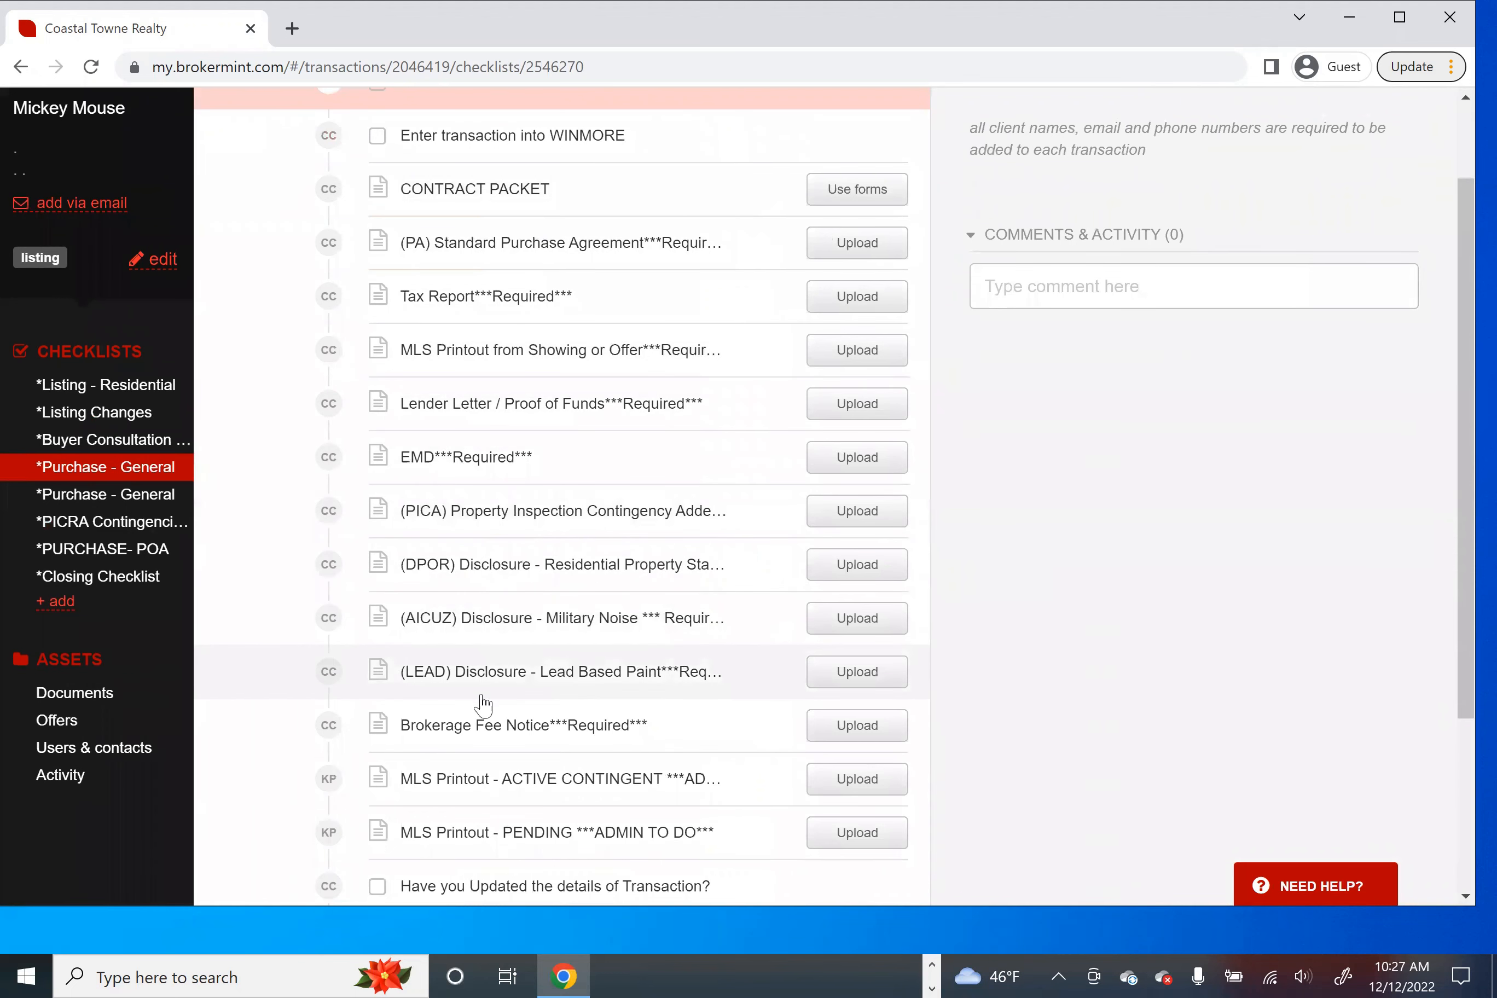
pyautogui.scroll(-2, 528, 614)
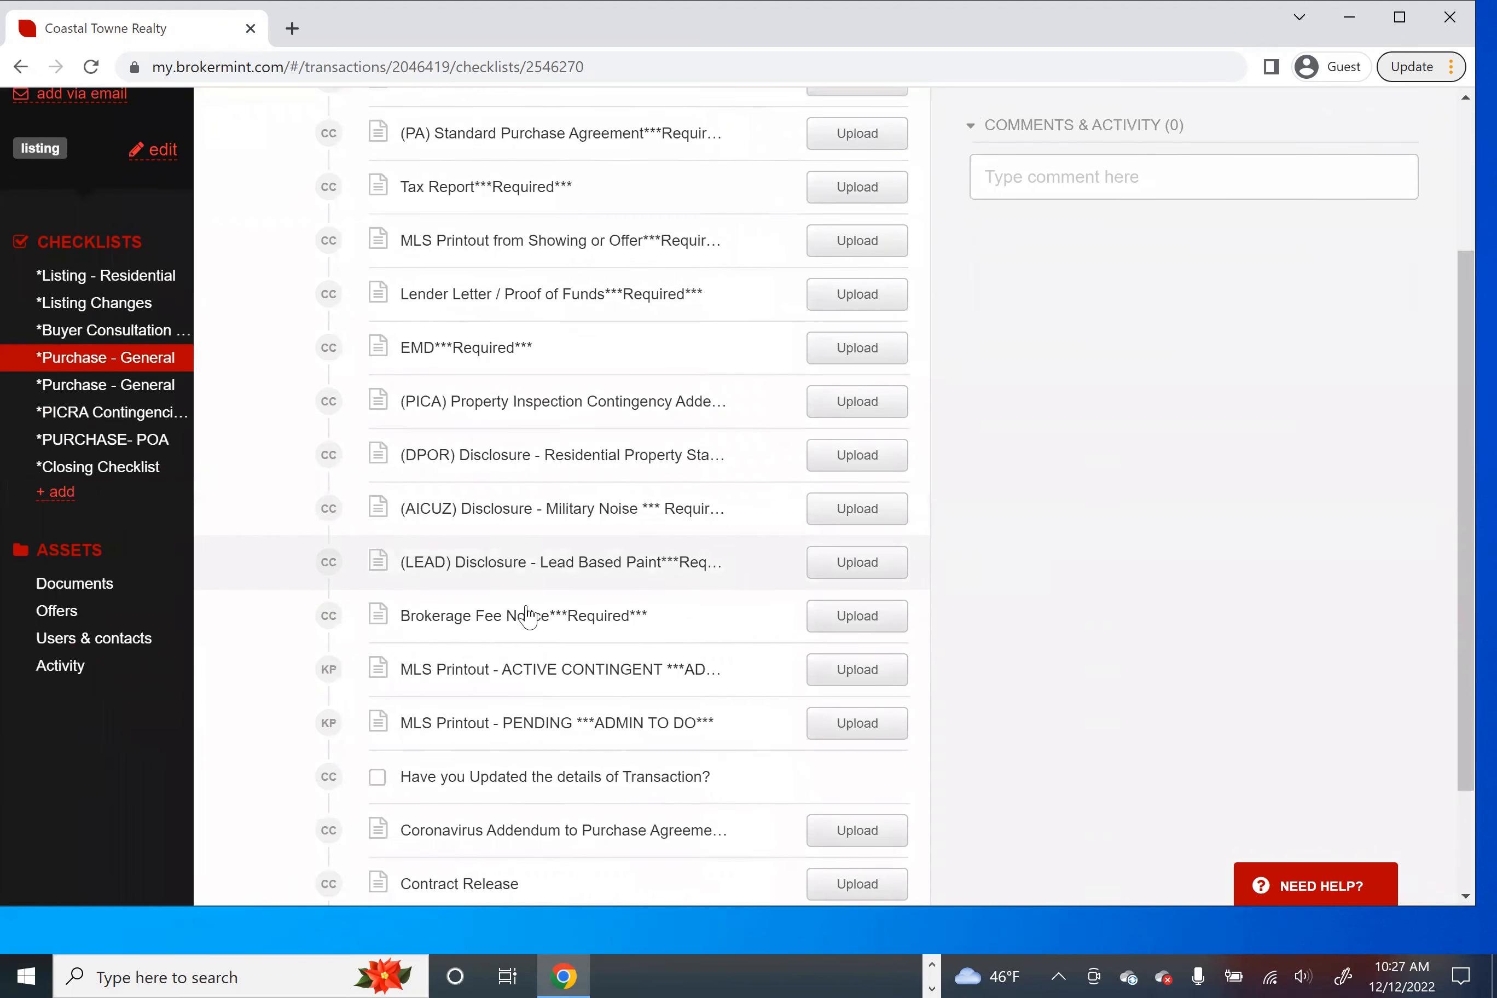
pyautogui.scroll(-2, 658, 621)
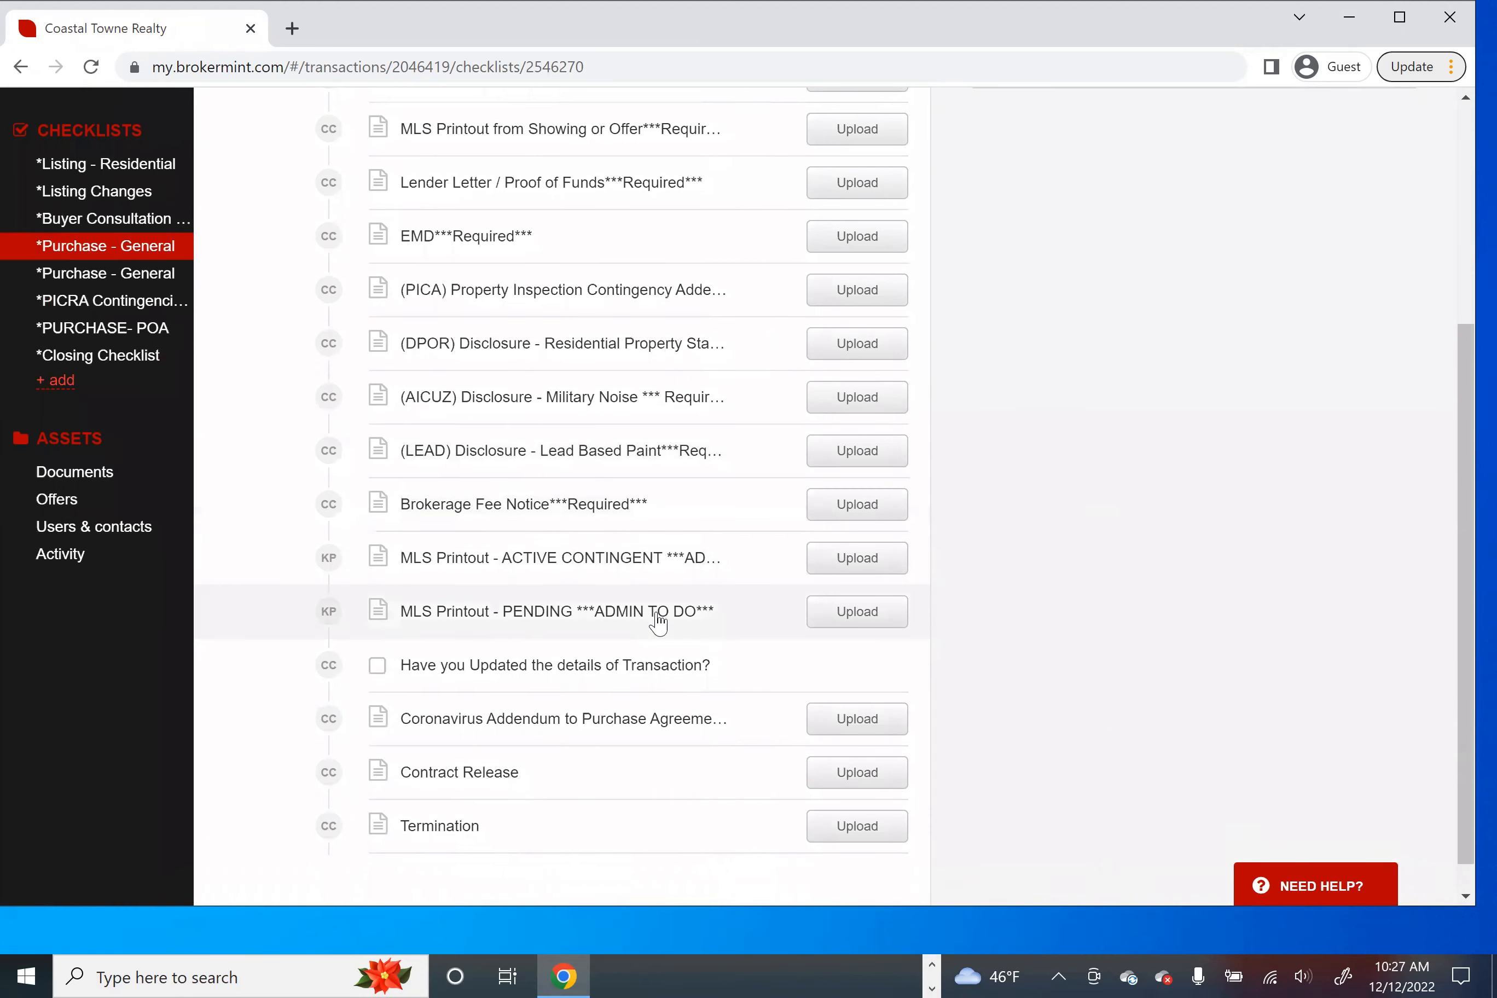
pyautogui.scroll(-1, 658, 621)
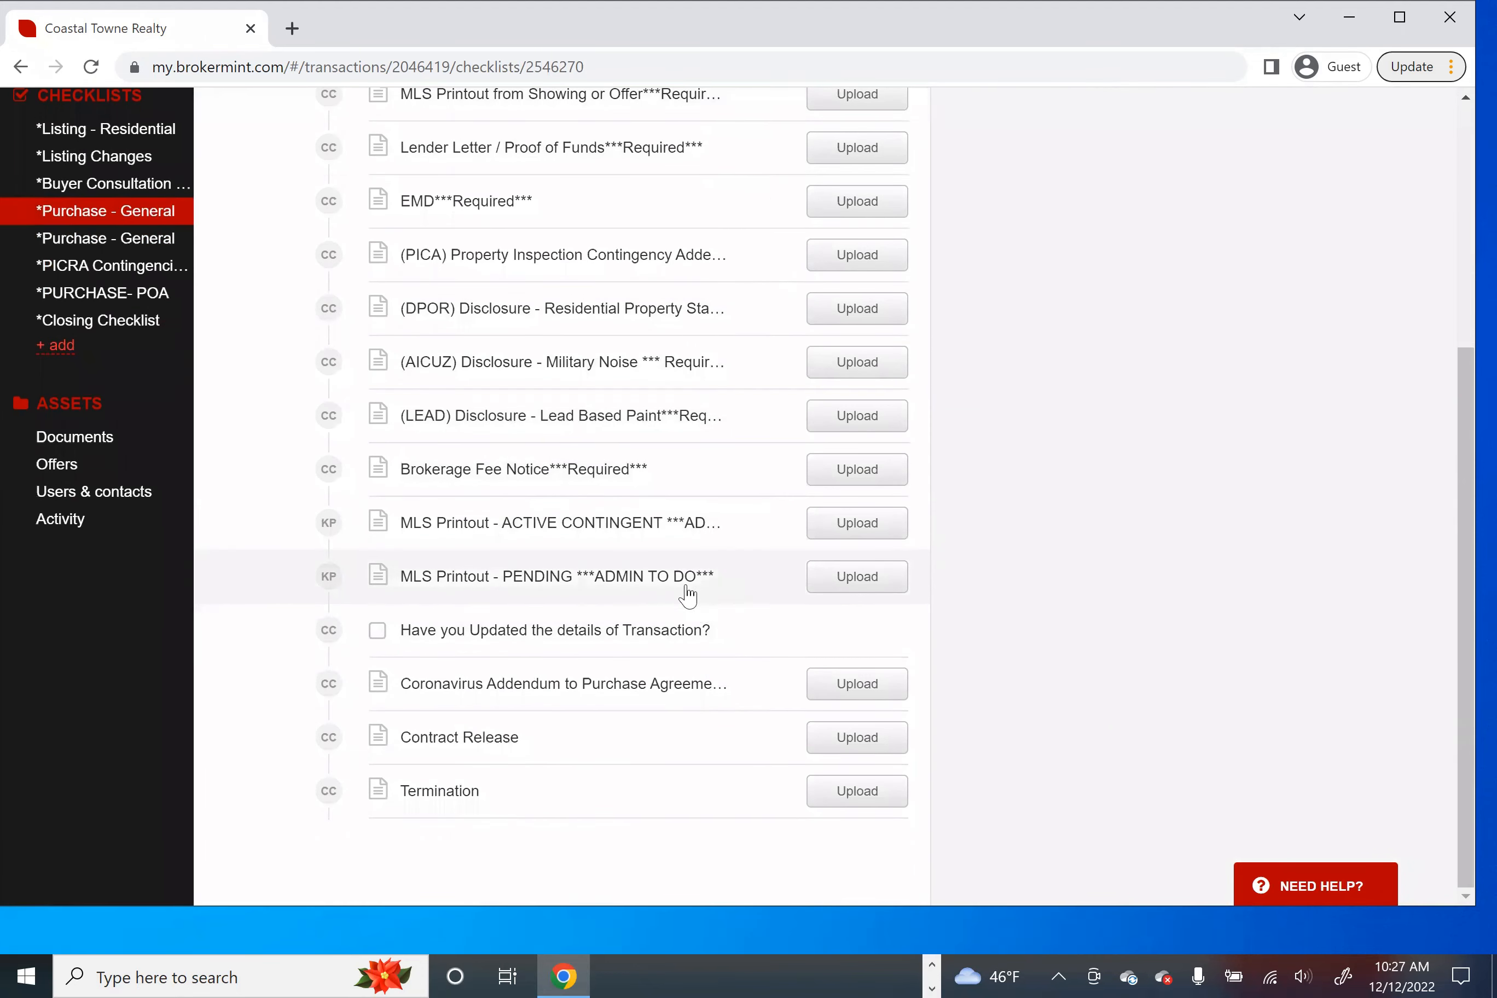
pyautogui.scroll(4, 683, 589)
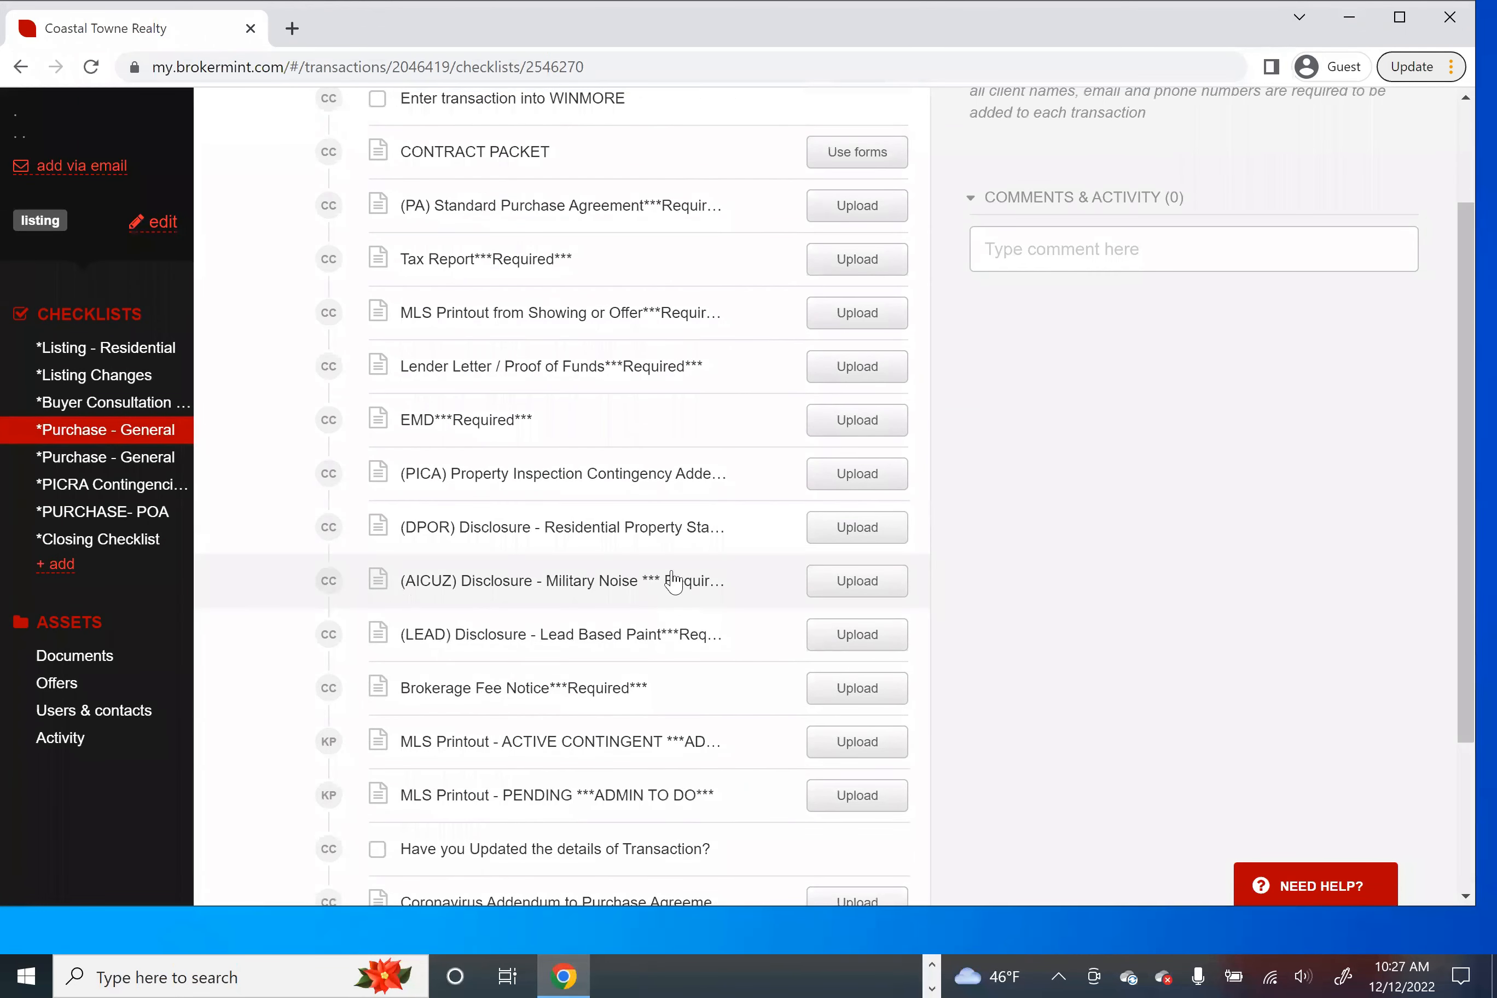
pyautogui.scroll(2, 663, 572)
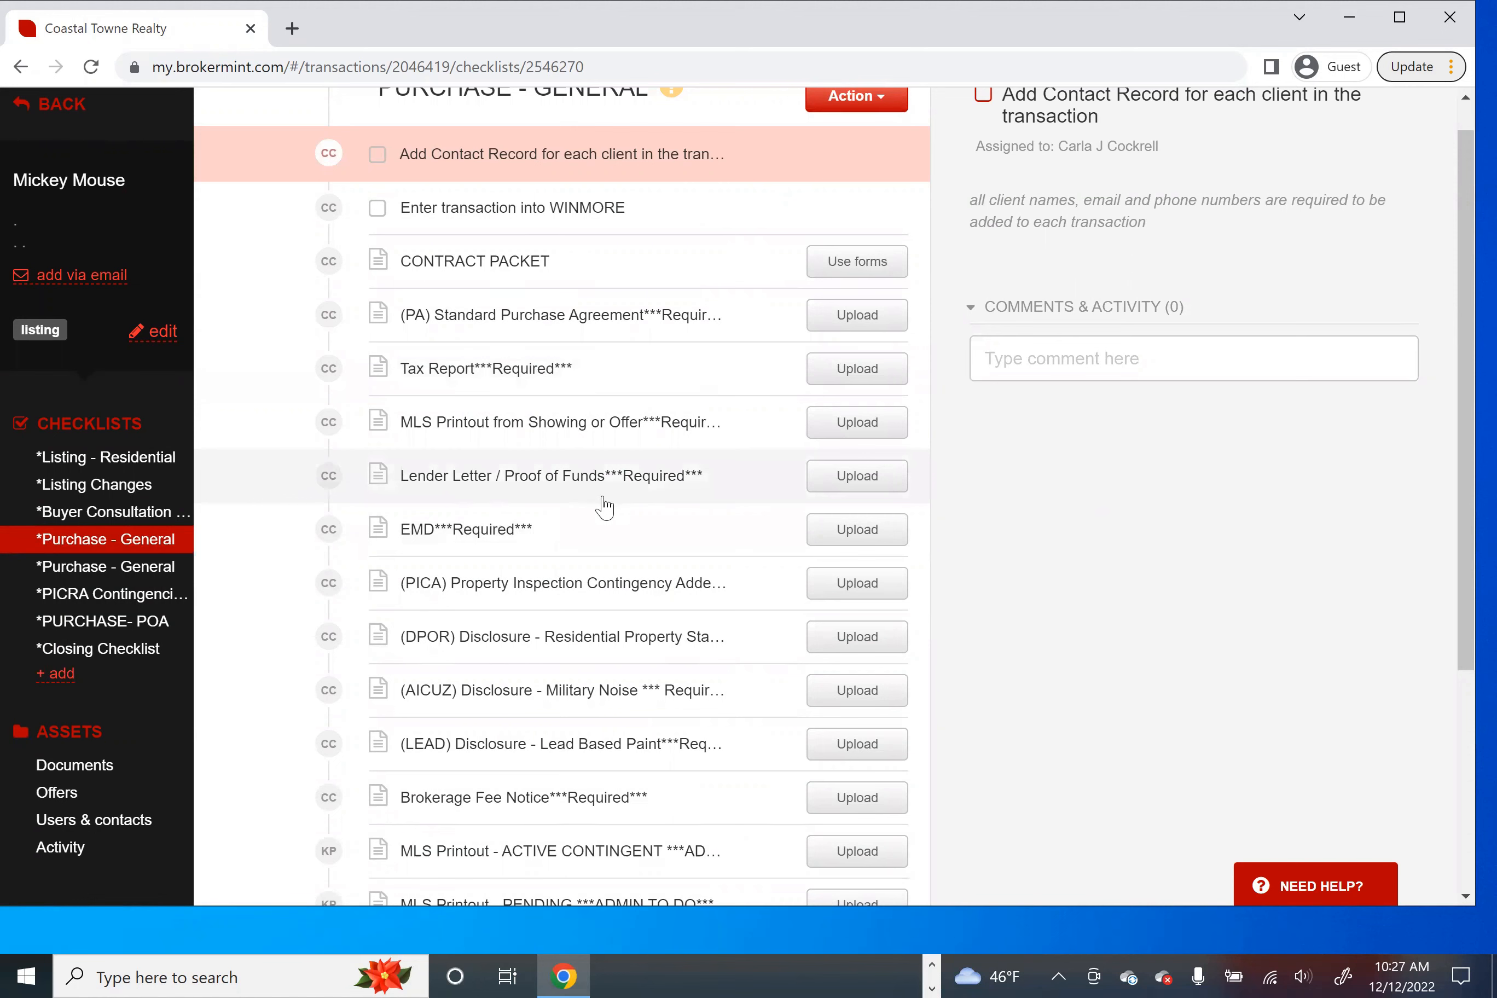
pyautogui.scroll(1, 837, 258)
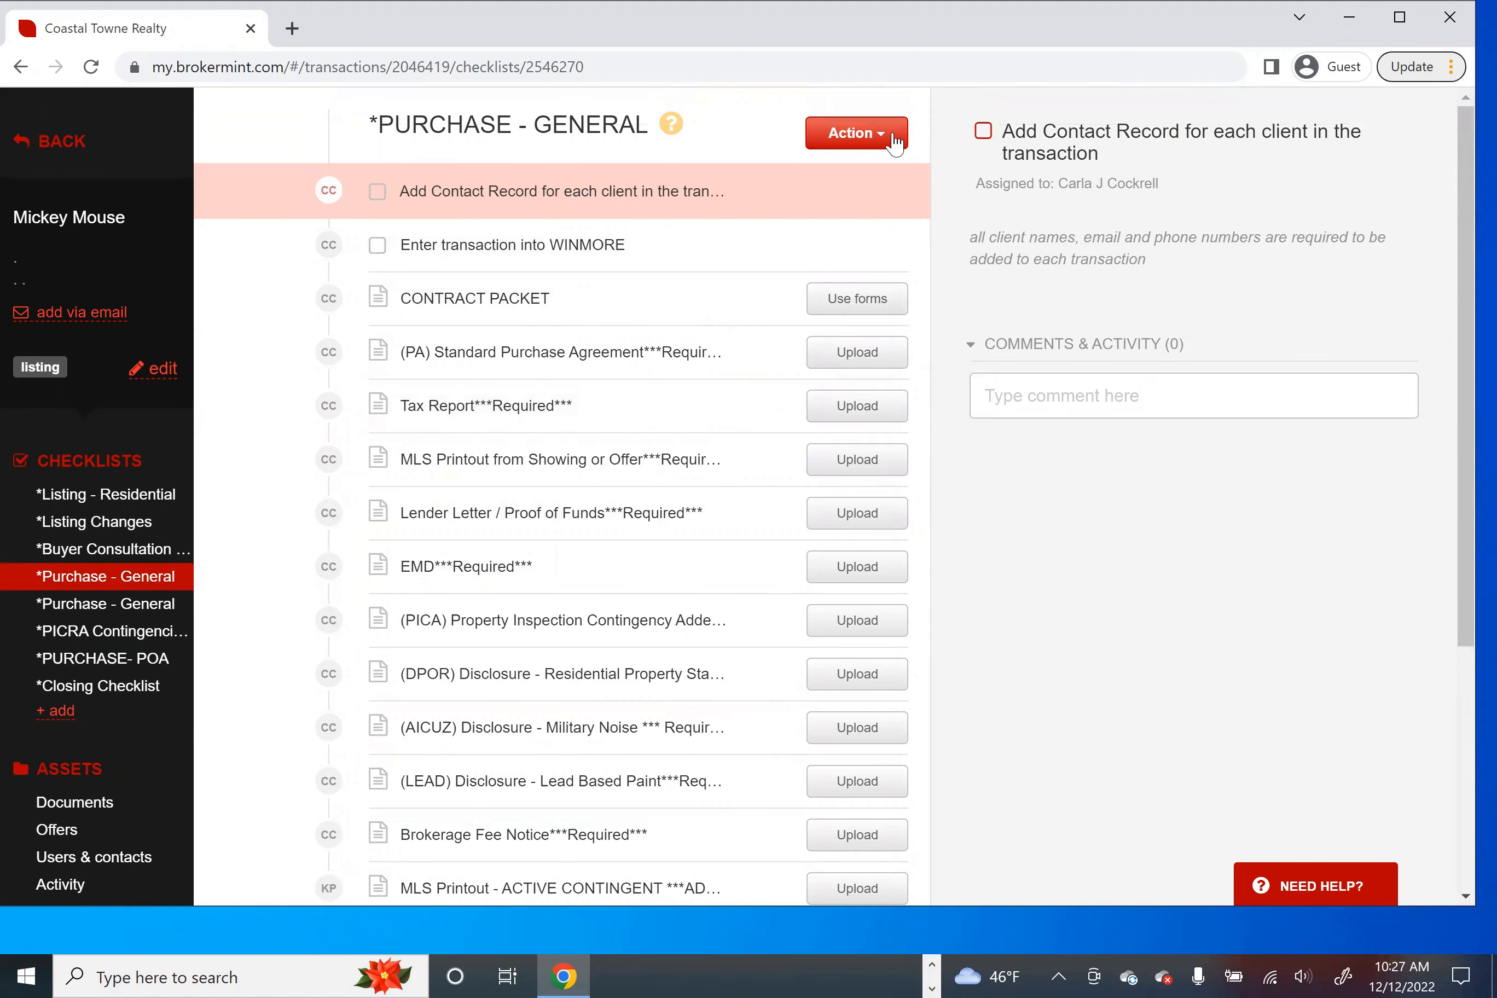
# View the actions available for the *Purchase - General checklist and look over its remaining items
pyautogui.click(894, 143)
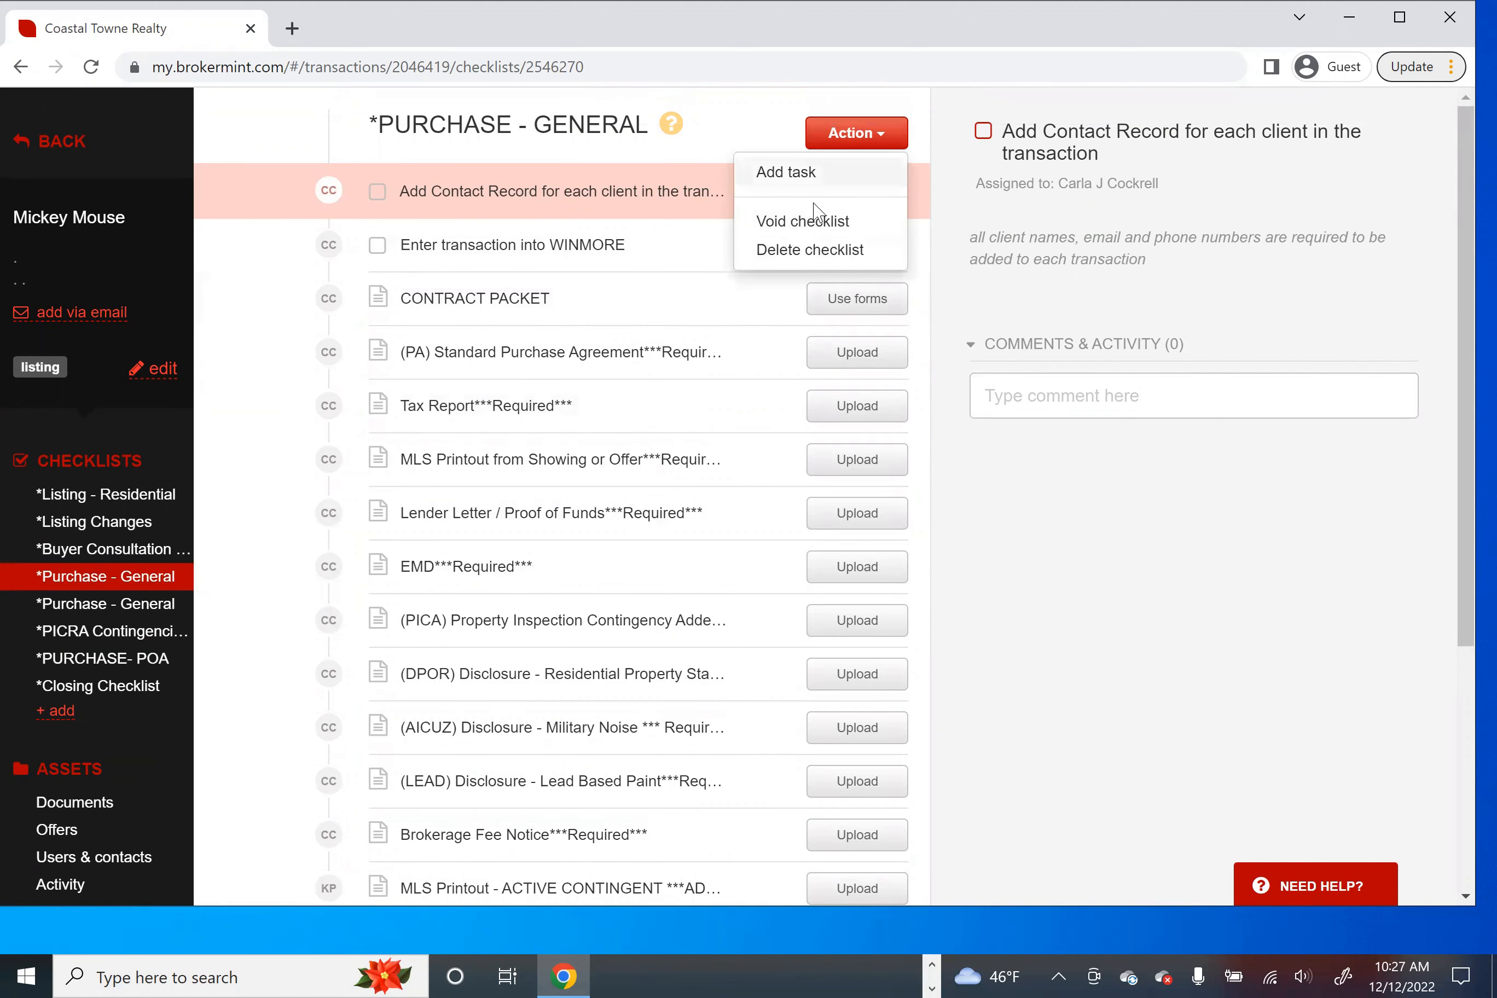
pyautogui.click(931, 96)
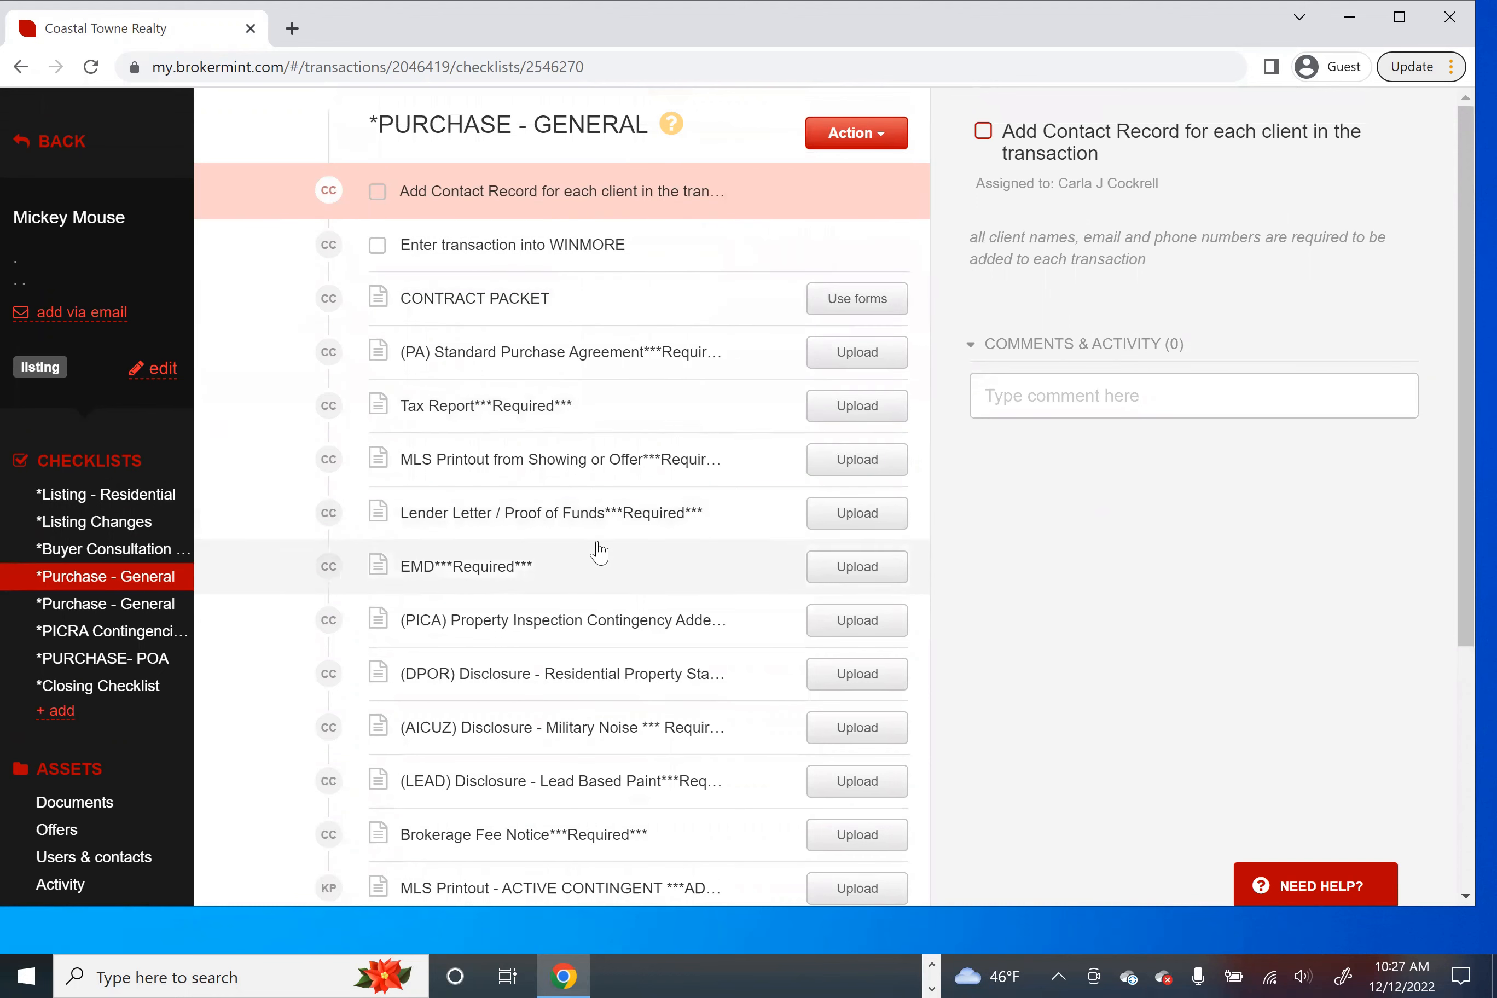
pyautogui.scroll(-5, 599, 551)
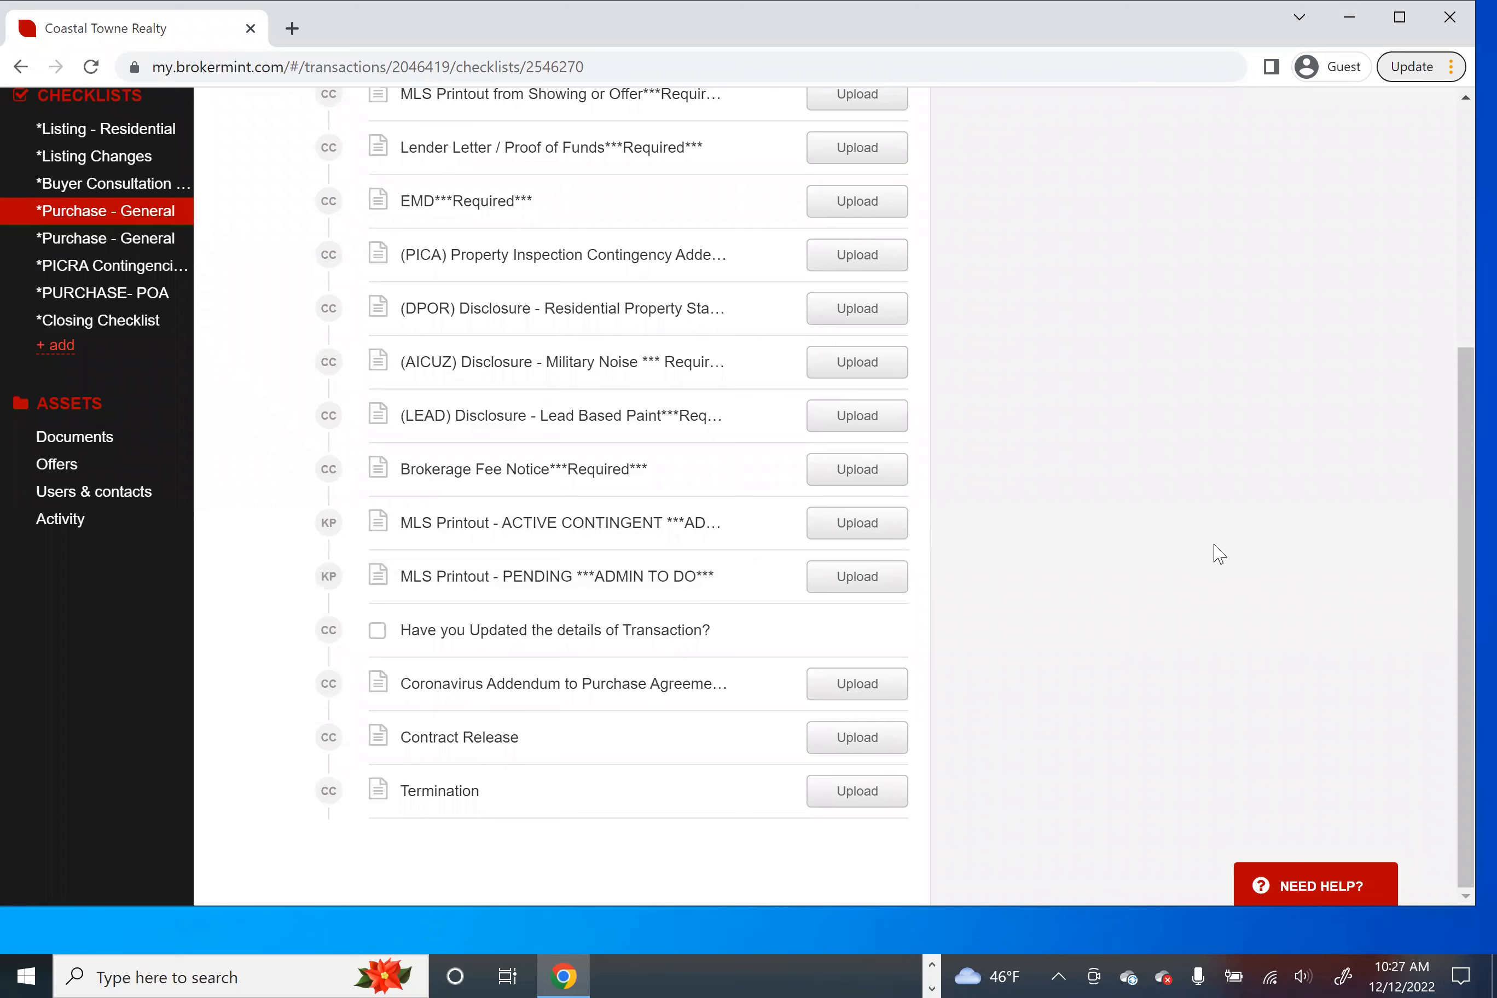
pyautogui.scroll(5, 1206, 538)
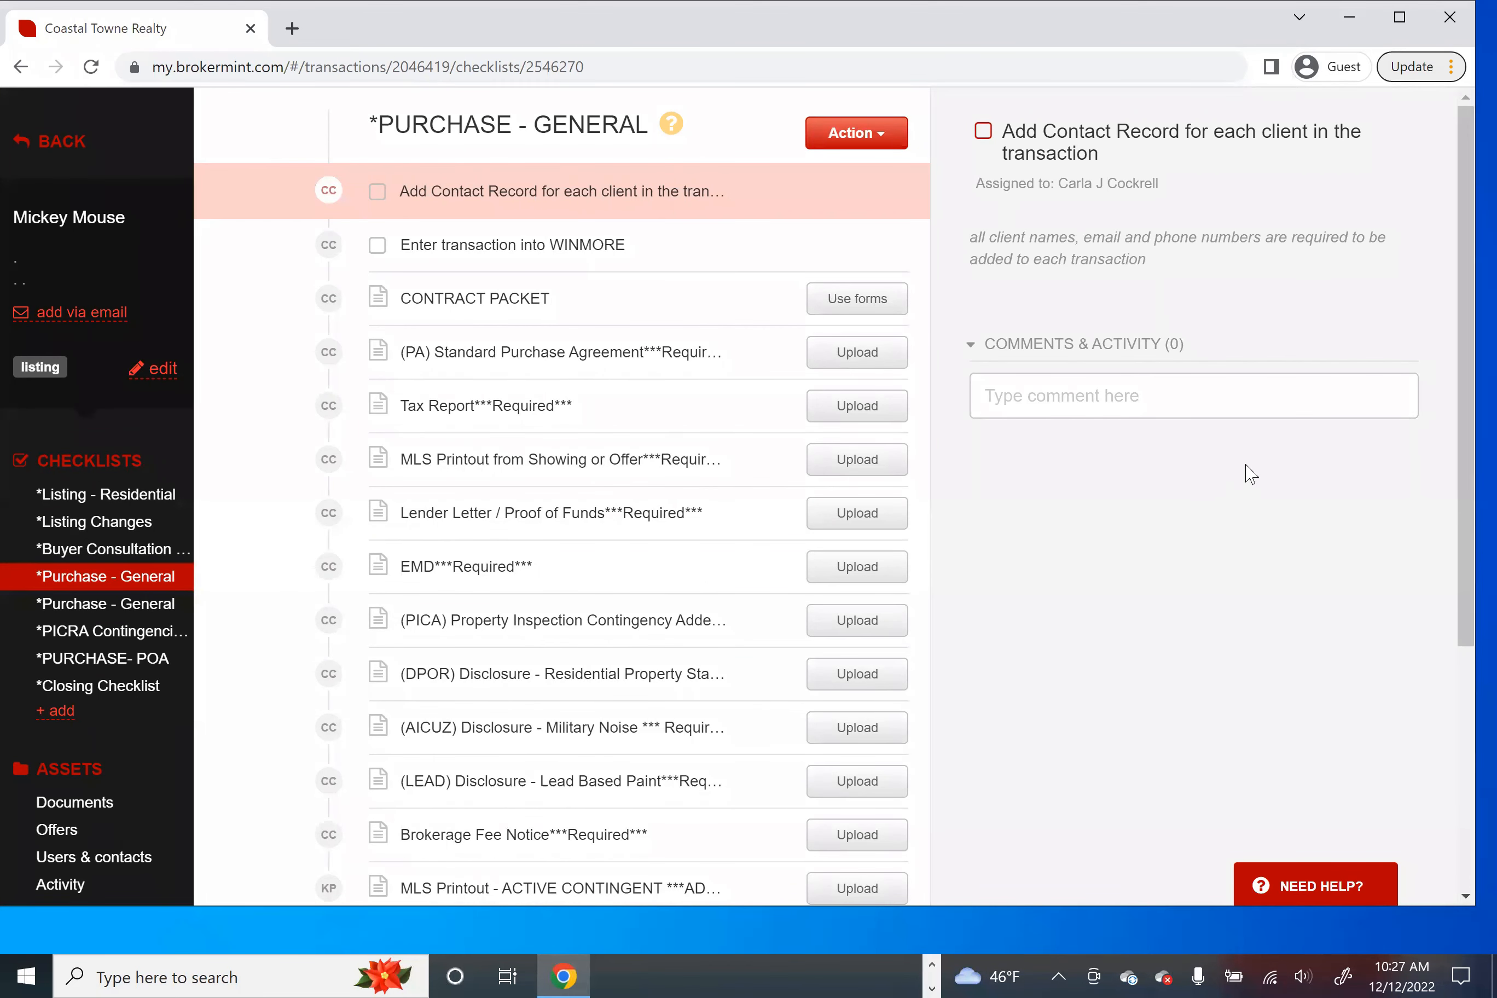
# Open the *Listing - Residential checklist and review the status of its documents
pyautogui.click(108, 507)
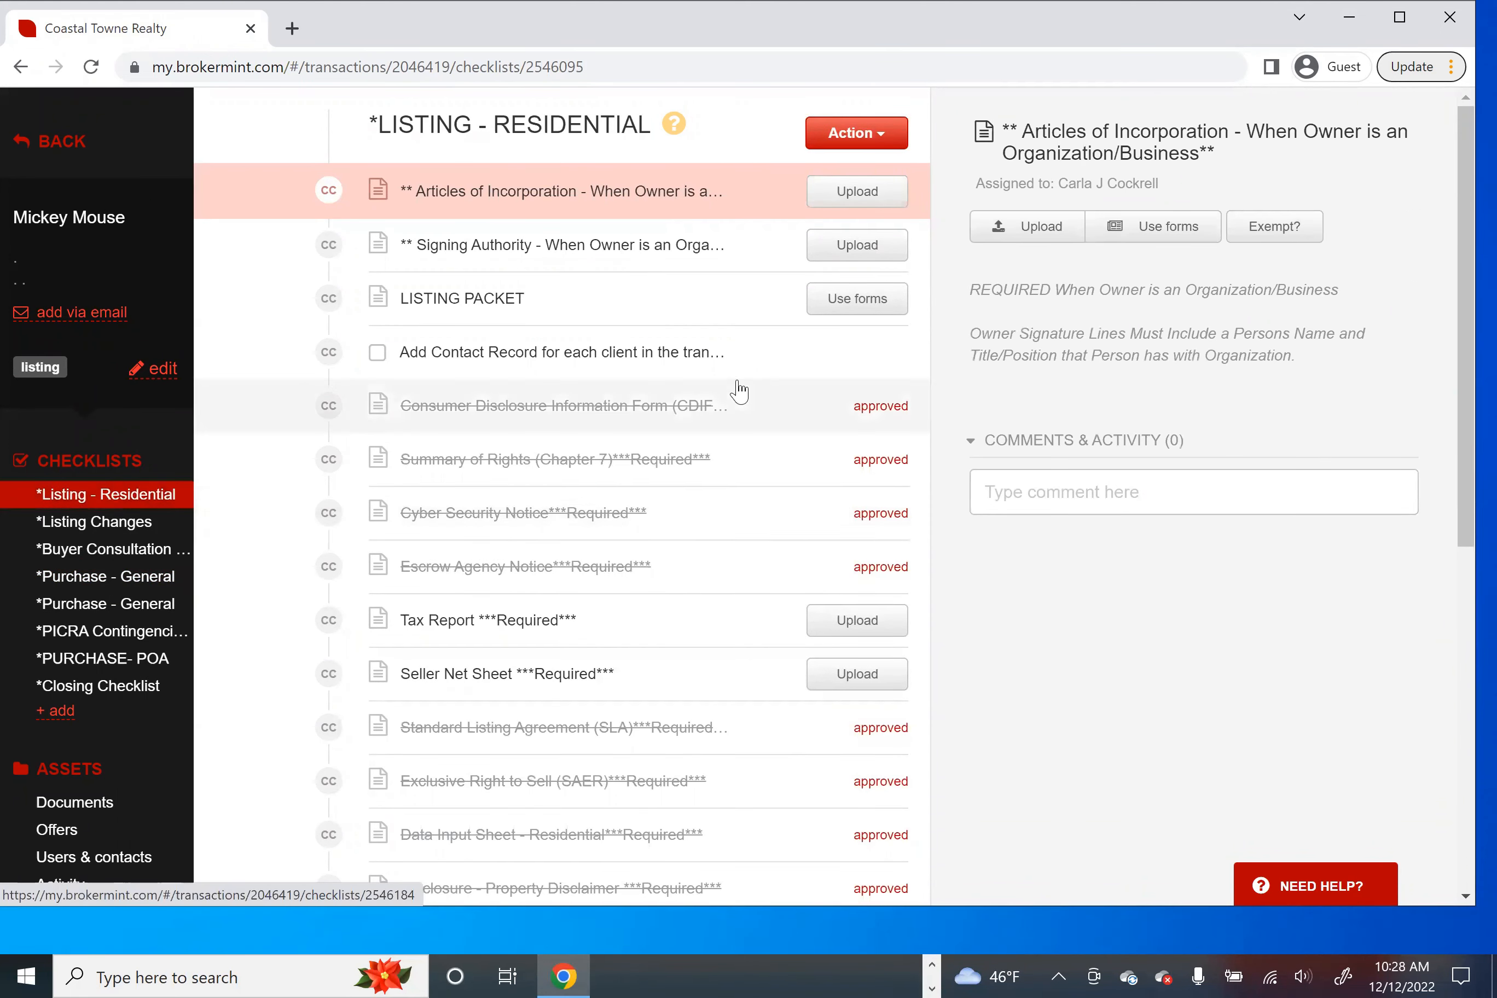
pyautogui.scroll(-5, 711, 561)
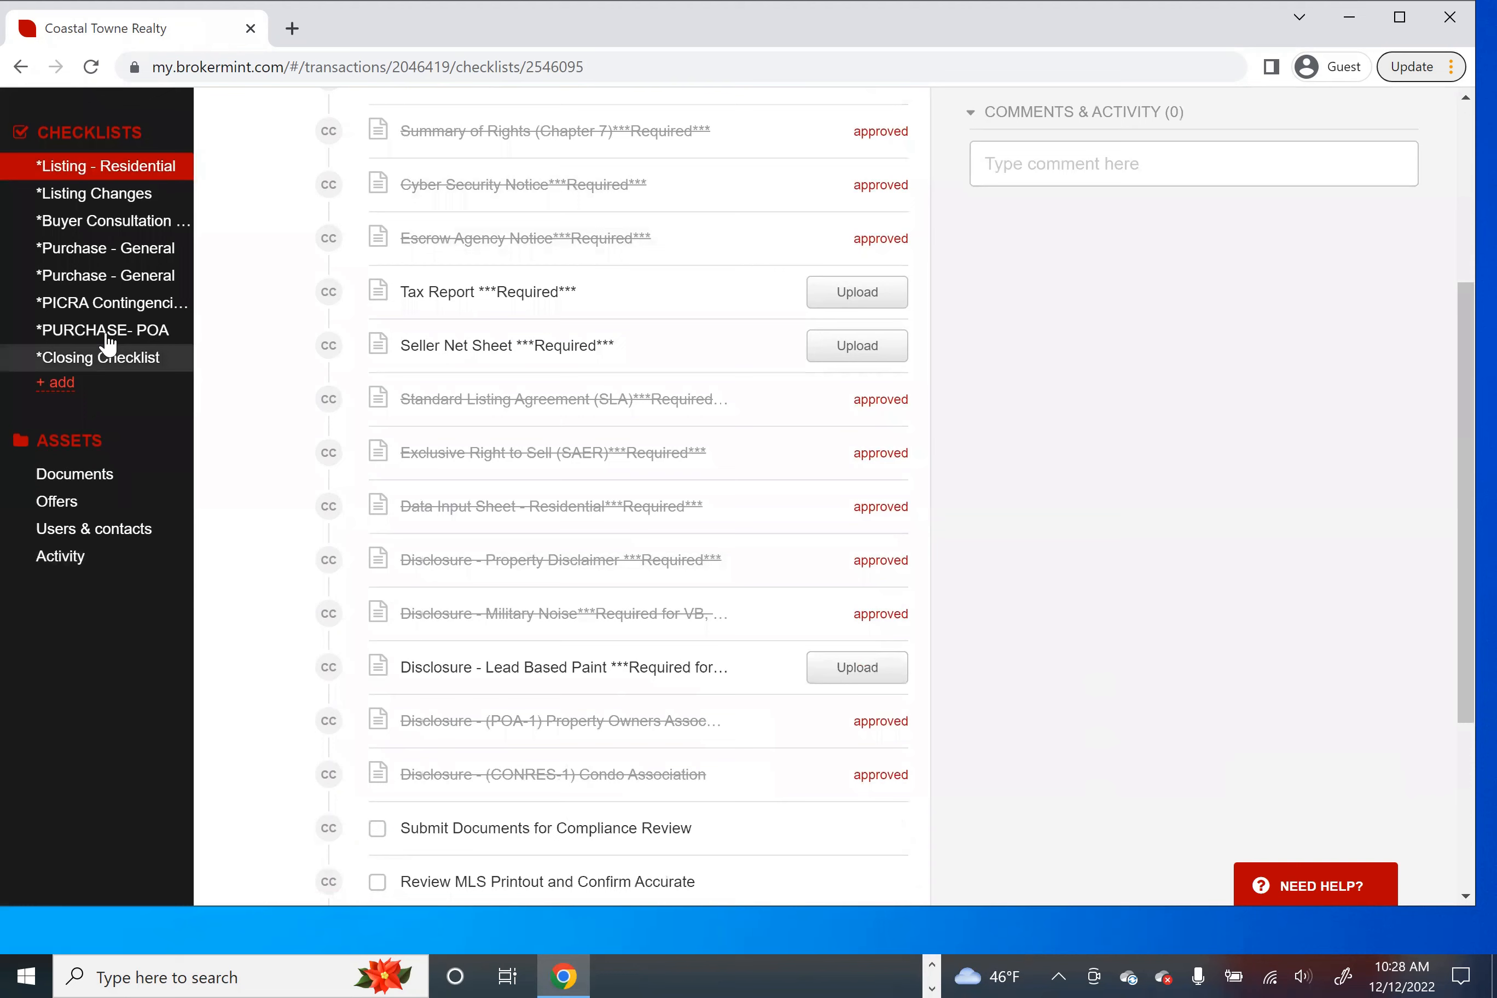
# In the *Buyer Consultation checklist, delete only the document attached to the SIGNING PACKET item, and look over the checklist's remaining items
pyautogui.click(135, 222)
pyautogui.scroll(-3, 377, 364)
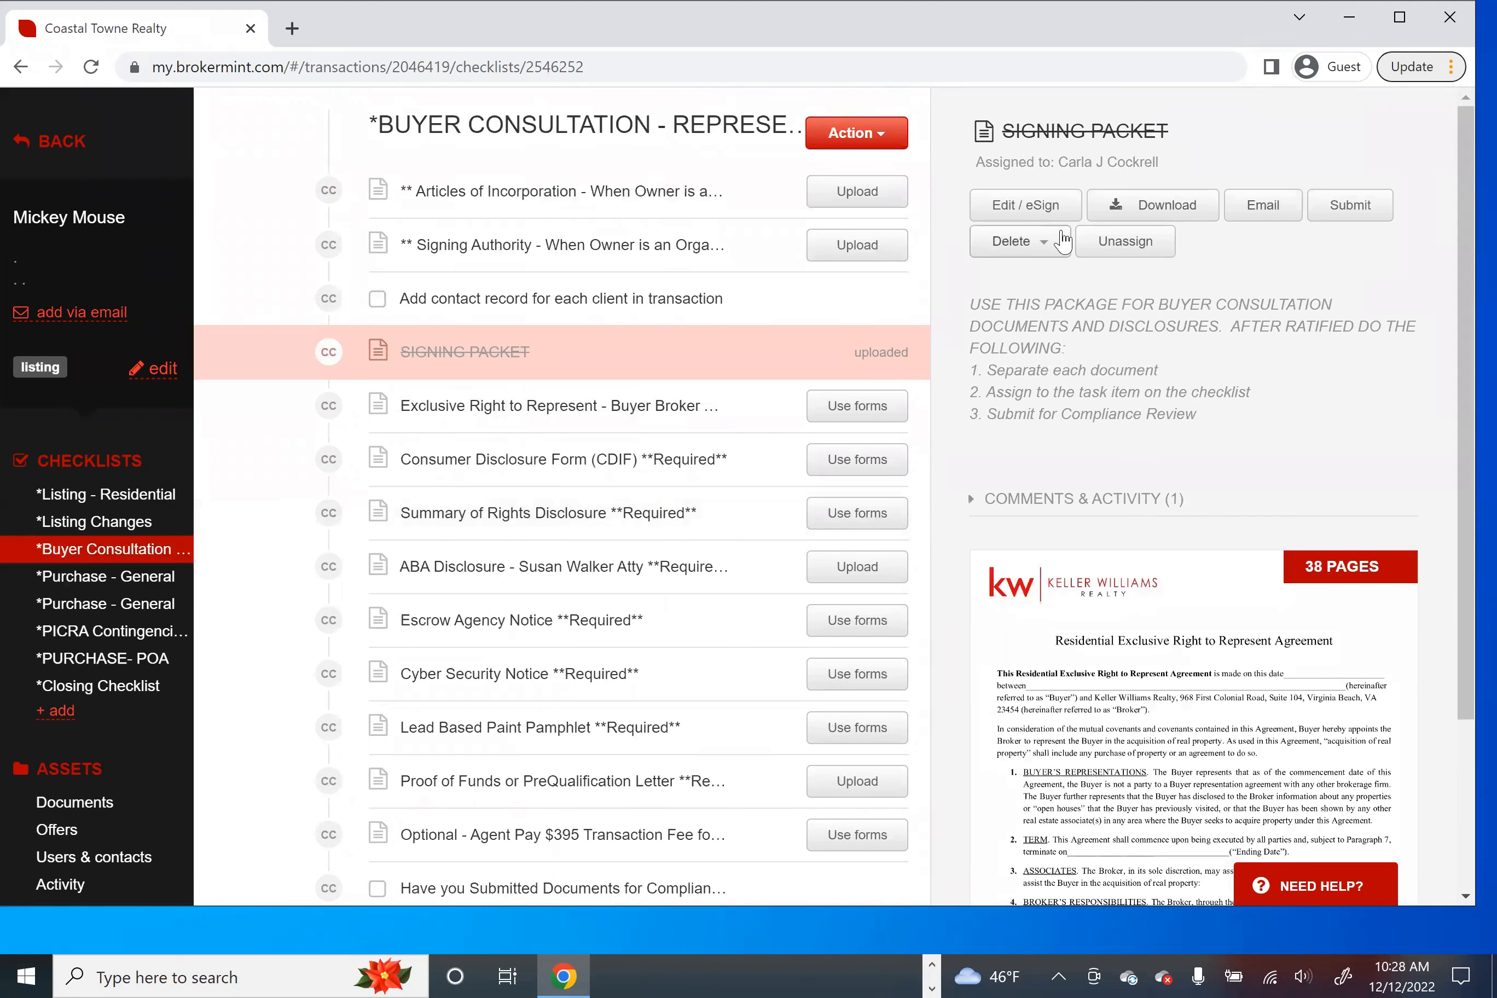
pyautogui.click(1034, 248)
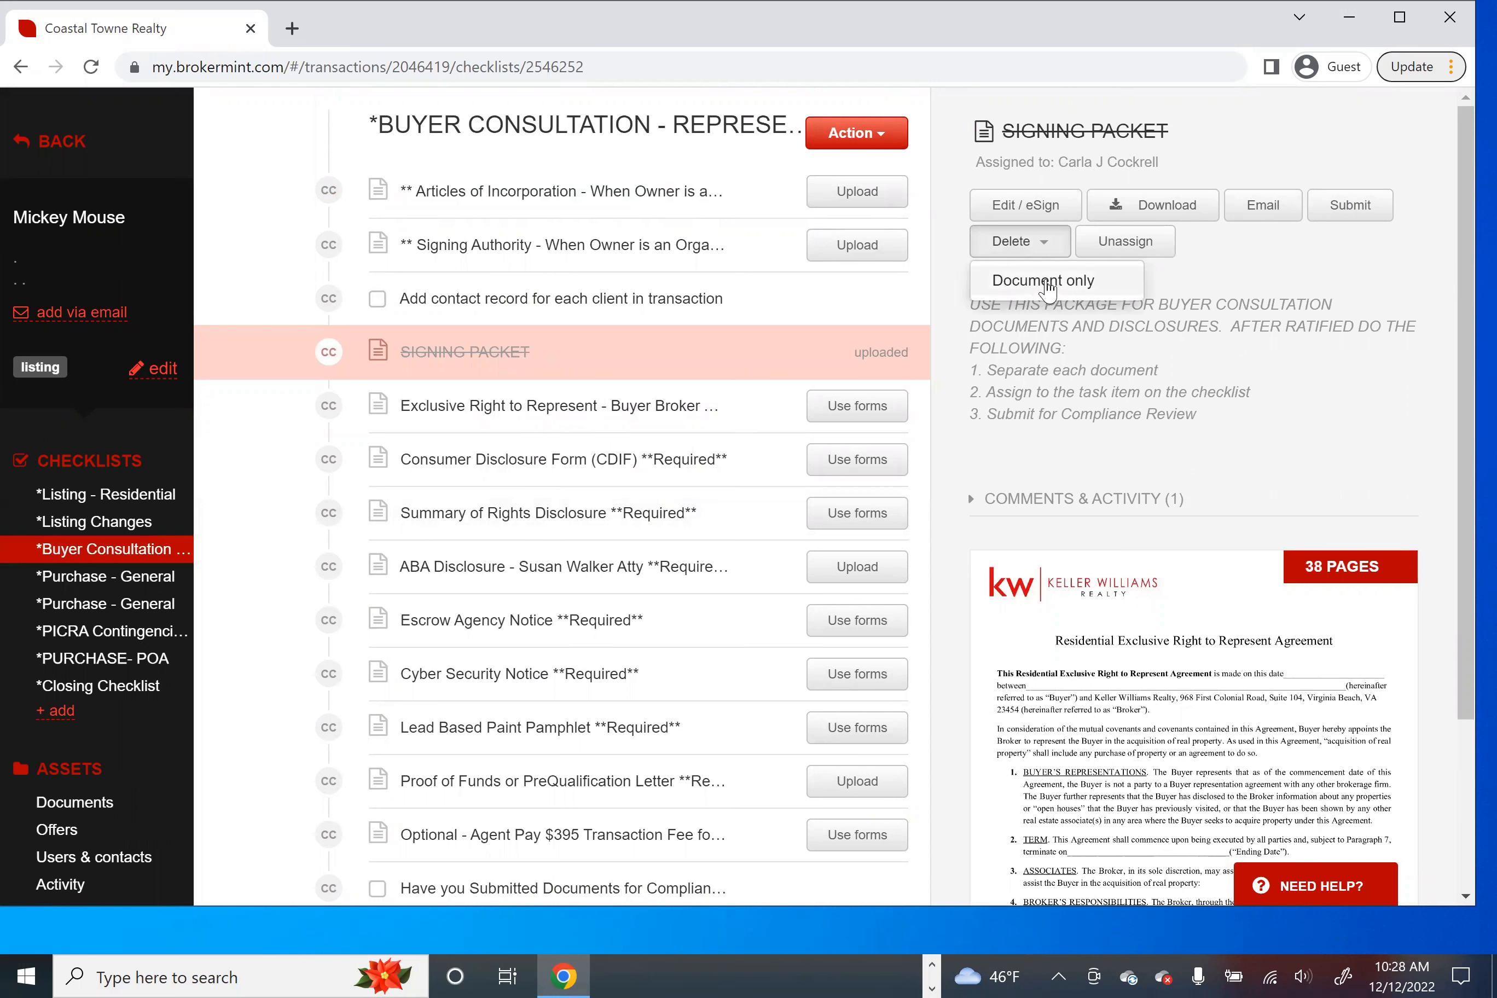
pyautogui.click(1047, 283)
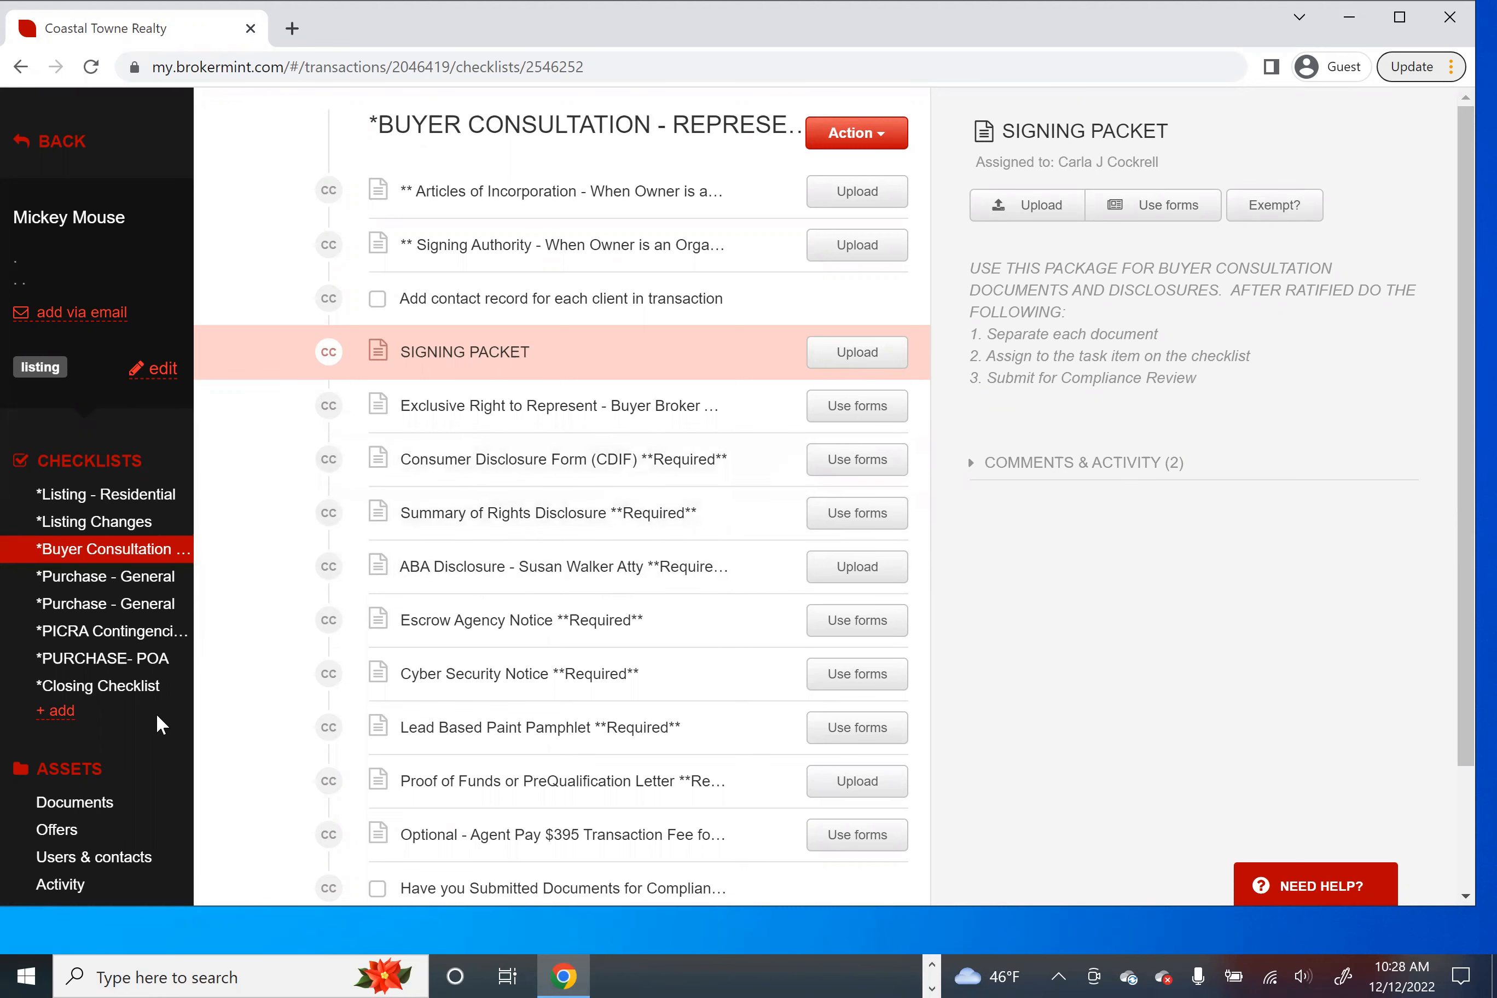
pyautogui.scroll(-3, 570, 562)
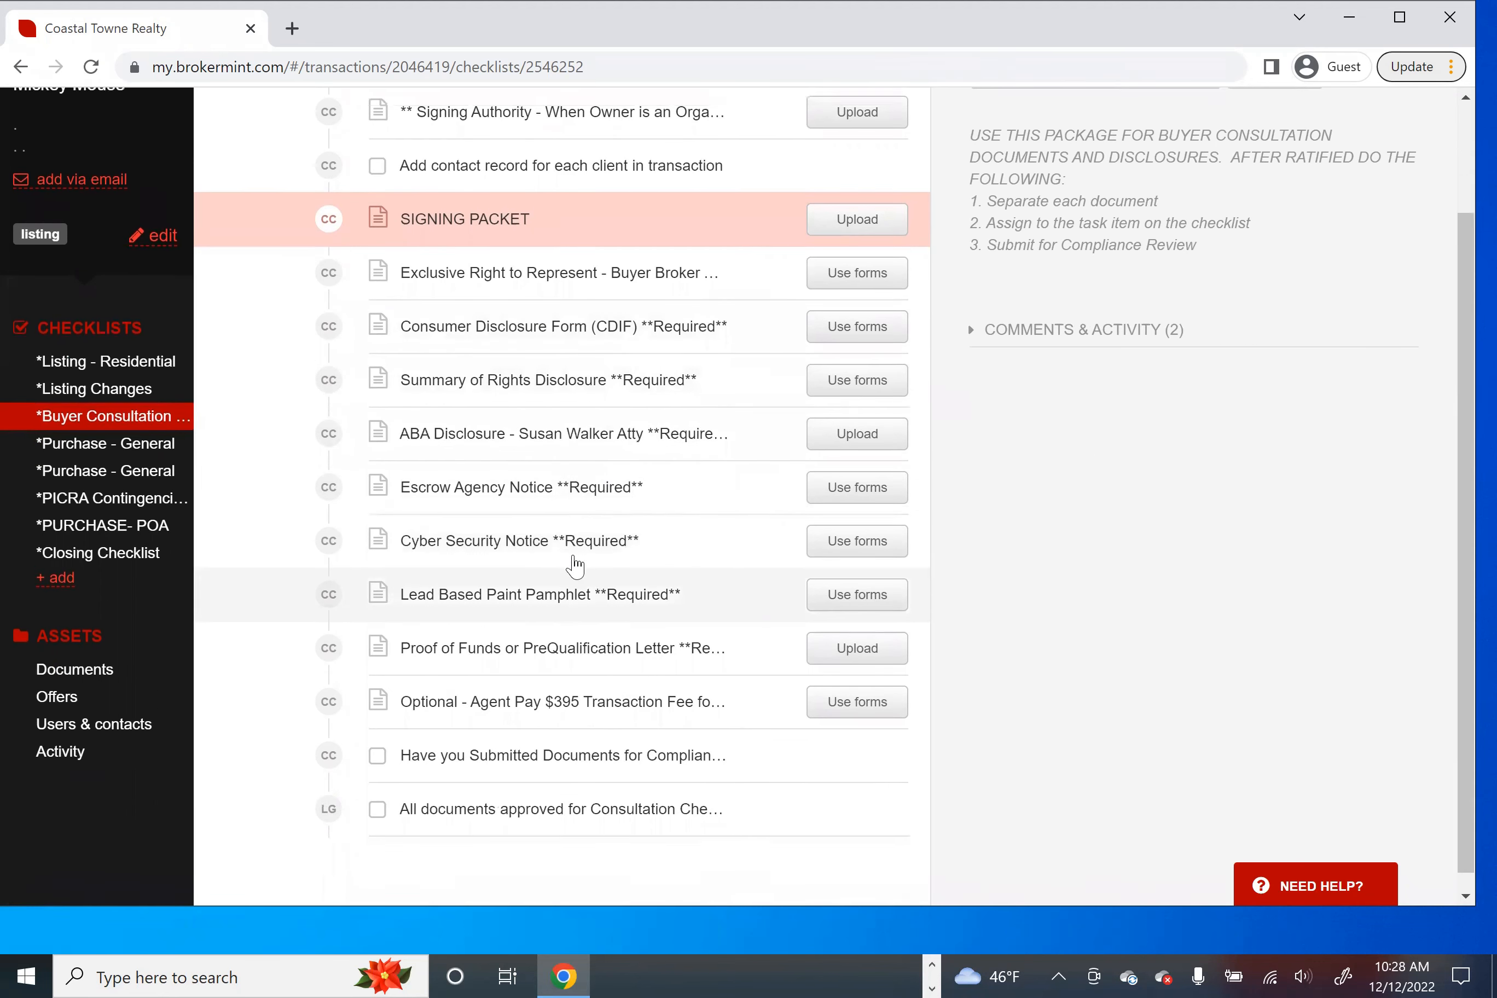
pyautogui.scroll(3, 575, 565)
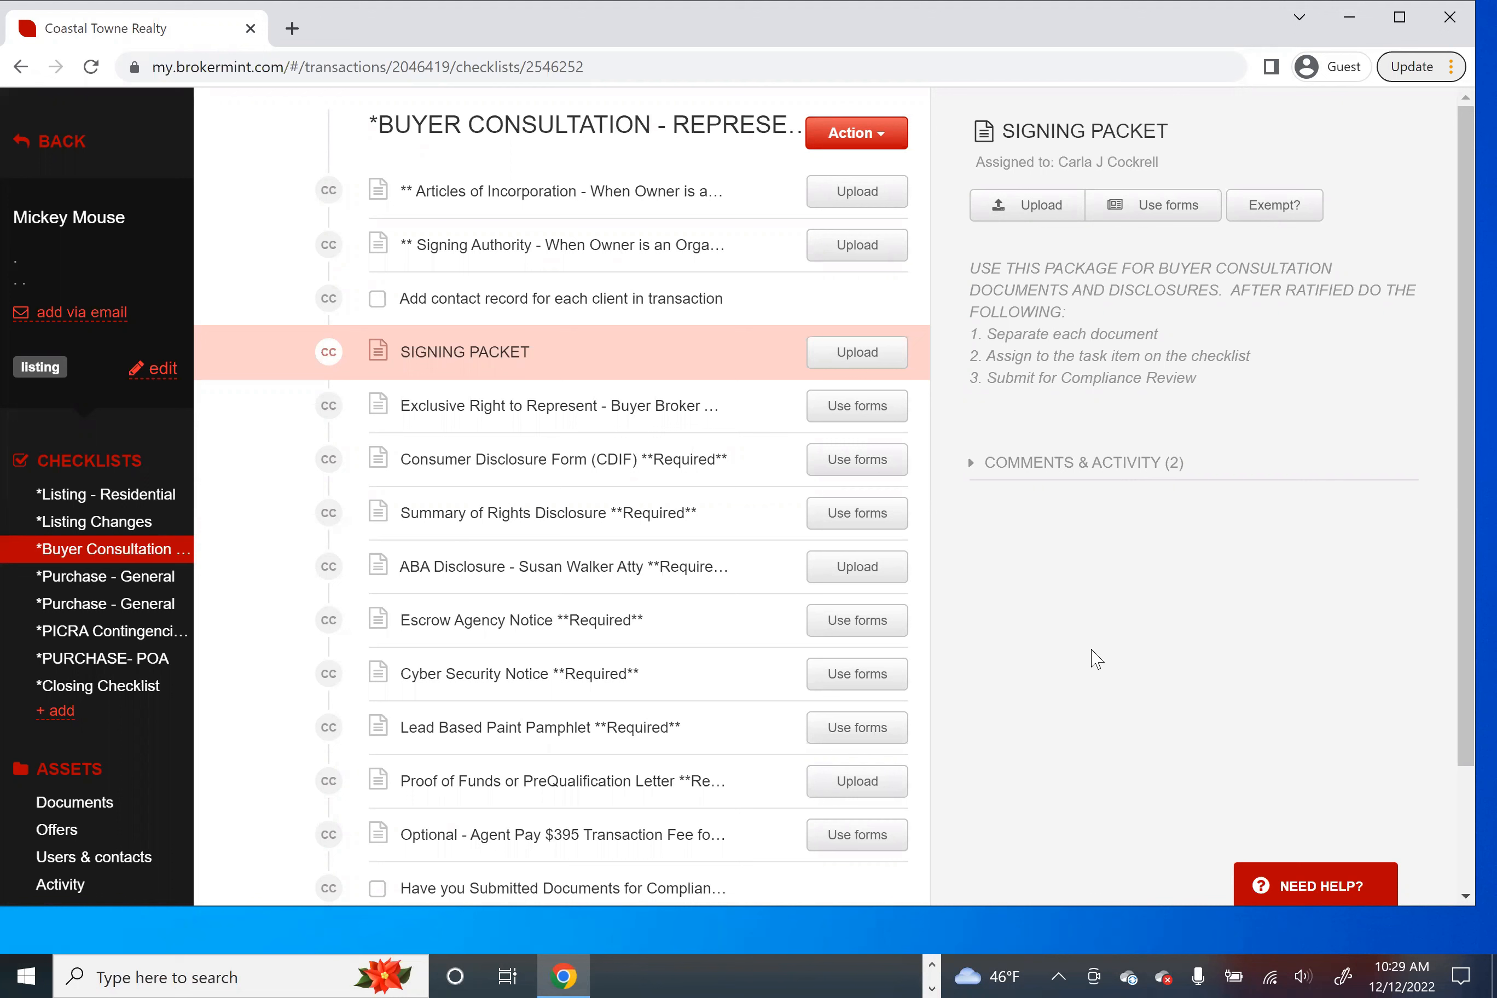
# Open the transaction's details for editing and view the available transaction types, keeping the current selection
pyautogui.click(155, 368)
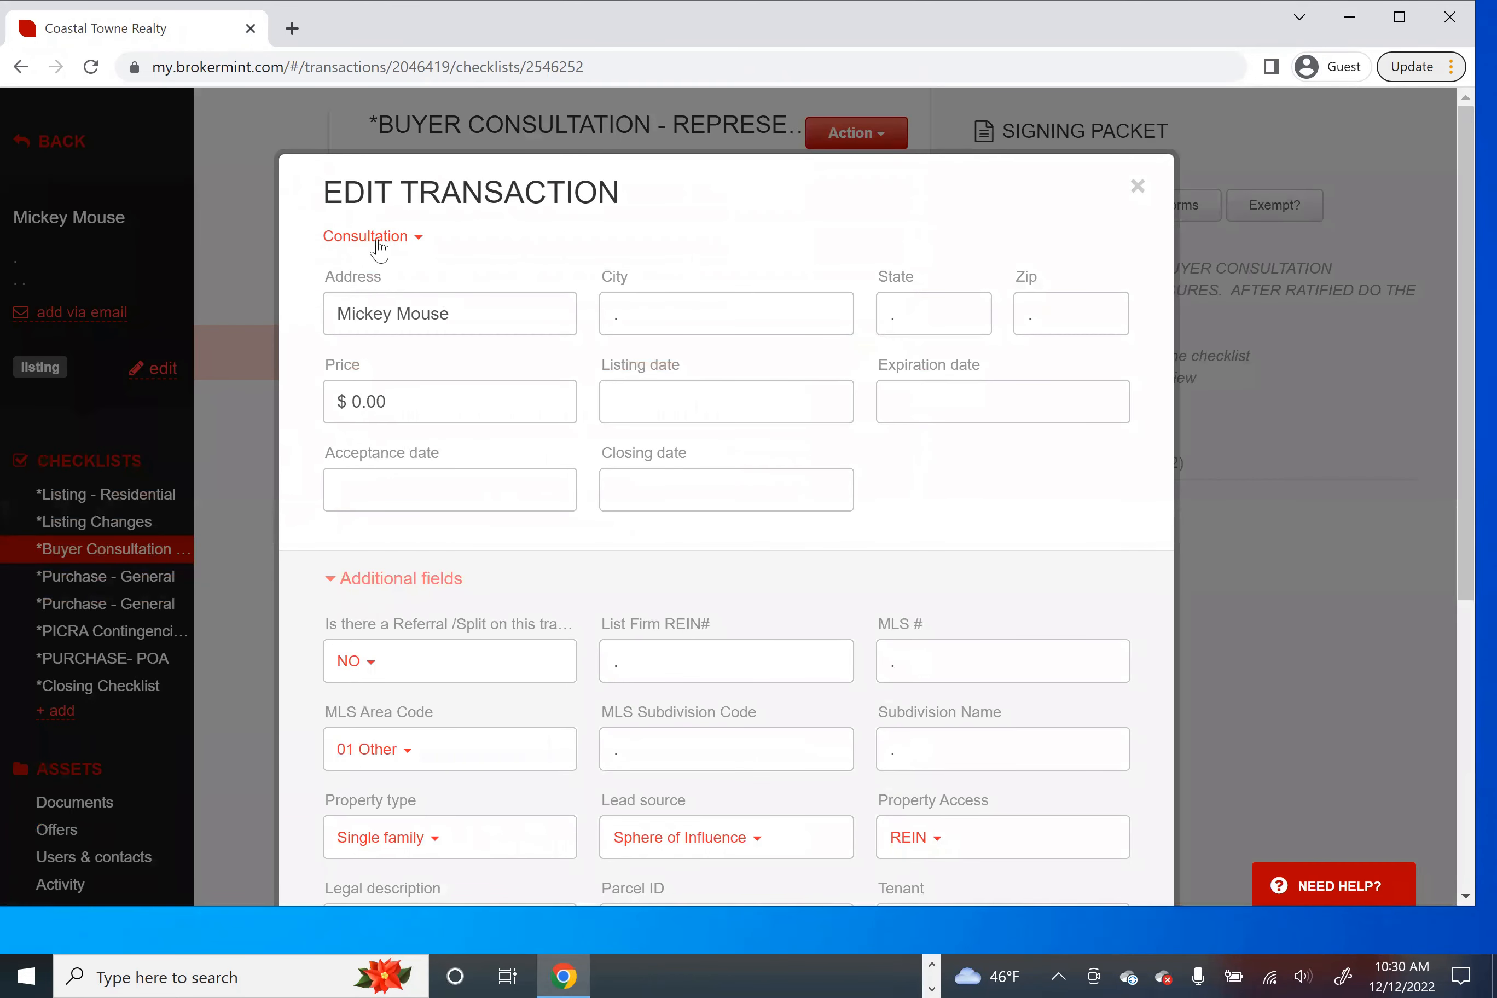
pyautogui.click(420, 238)
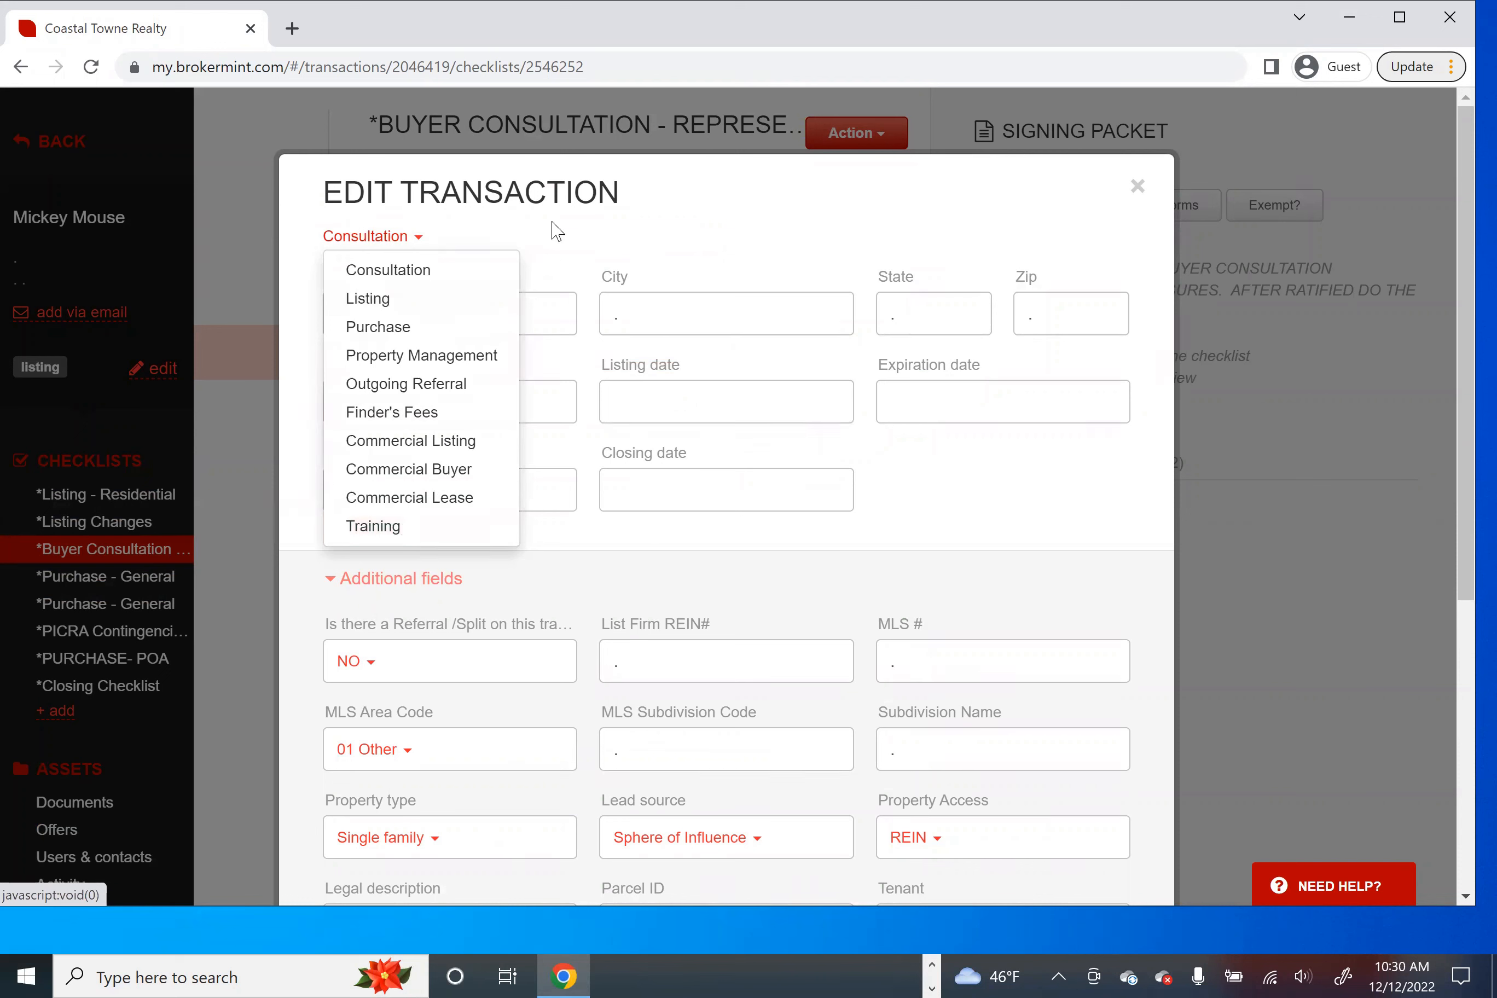
pyautogui.moveTo(553, 222); pyautogui.dragTo(560, 223)
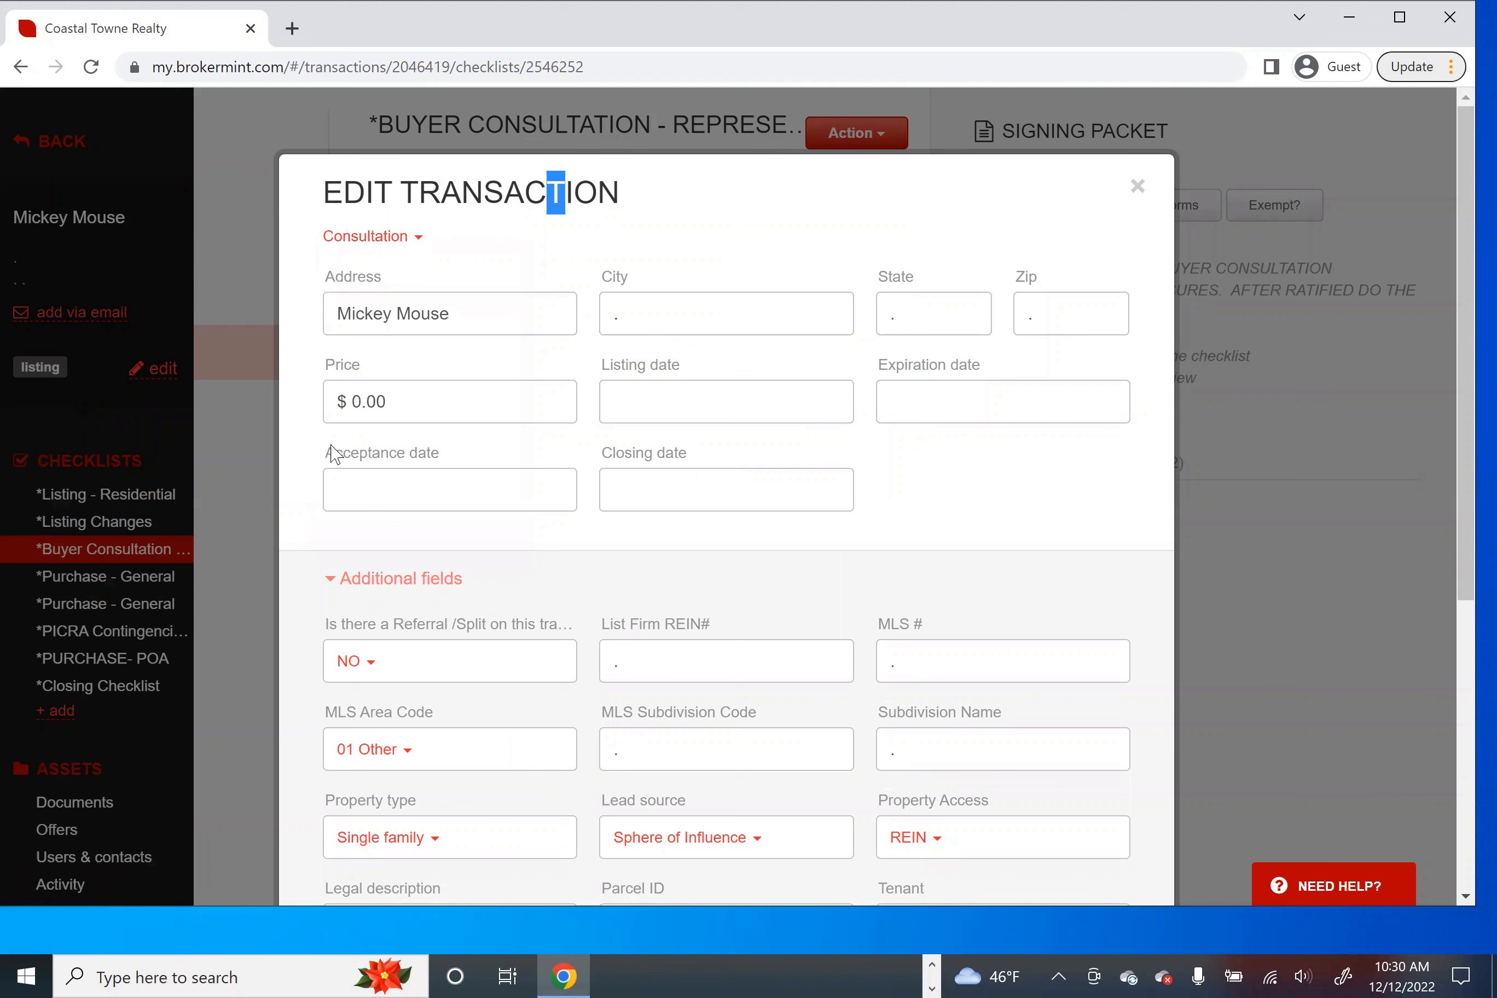
# Review the transaction's address, price and date fields and its additional fields without changing them
pyautogui.scroll(-6, 775, 549)
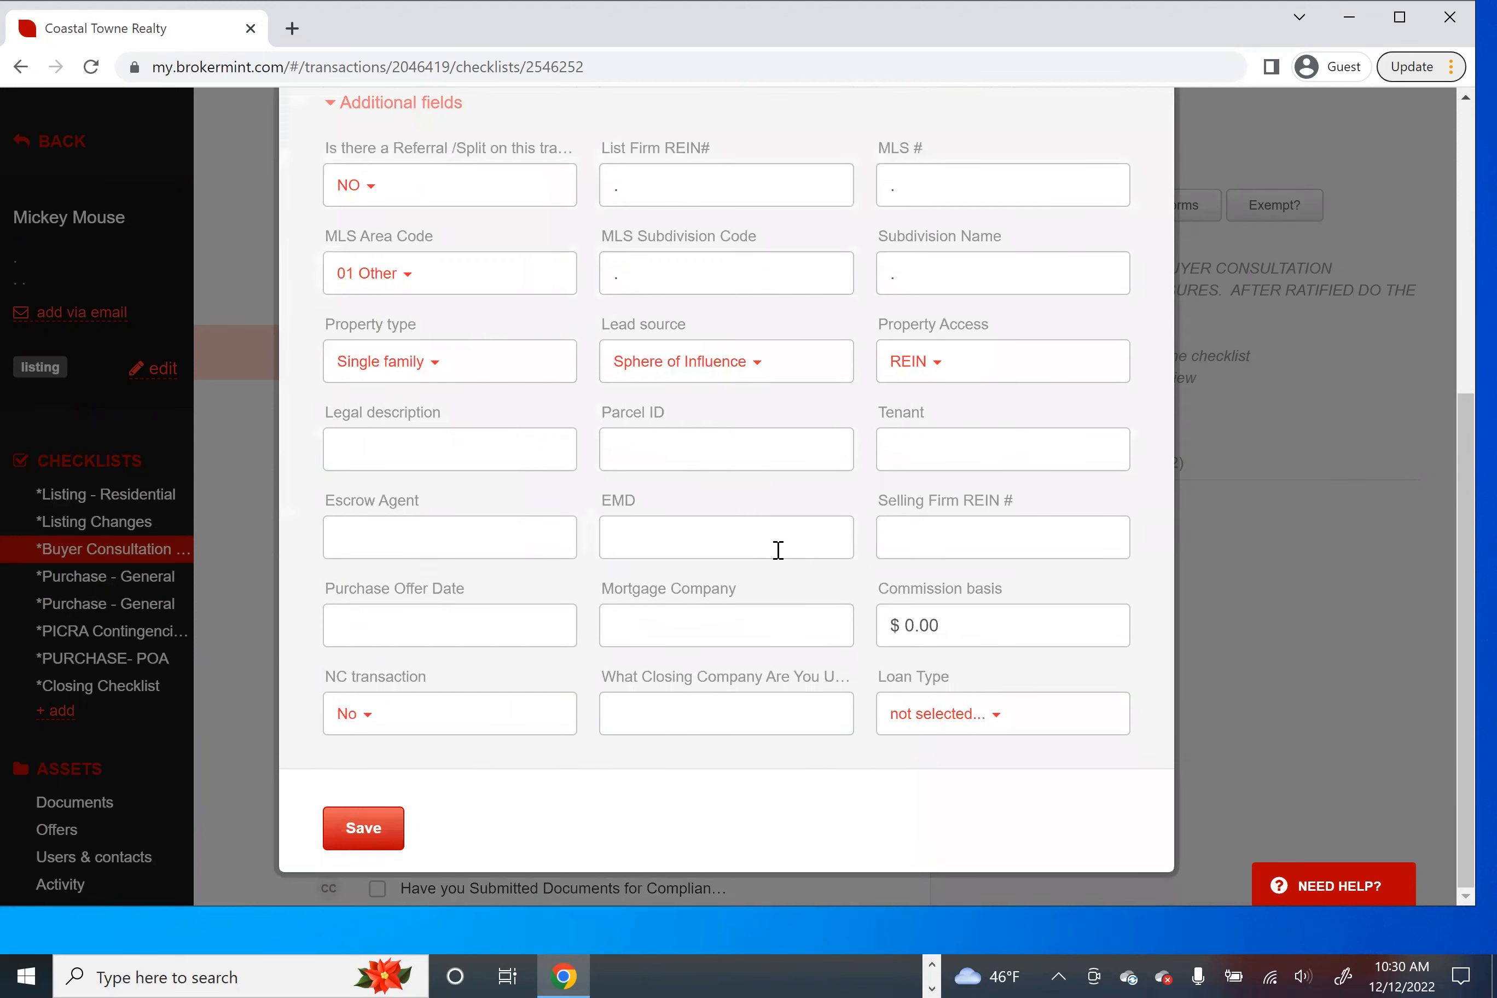
pyautogui.scroll(7, 777, 551)
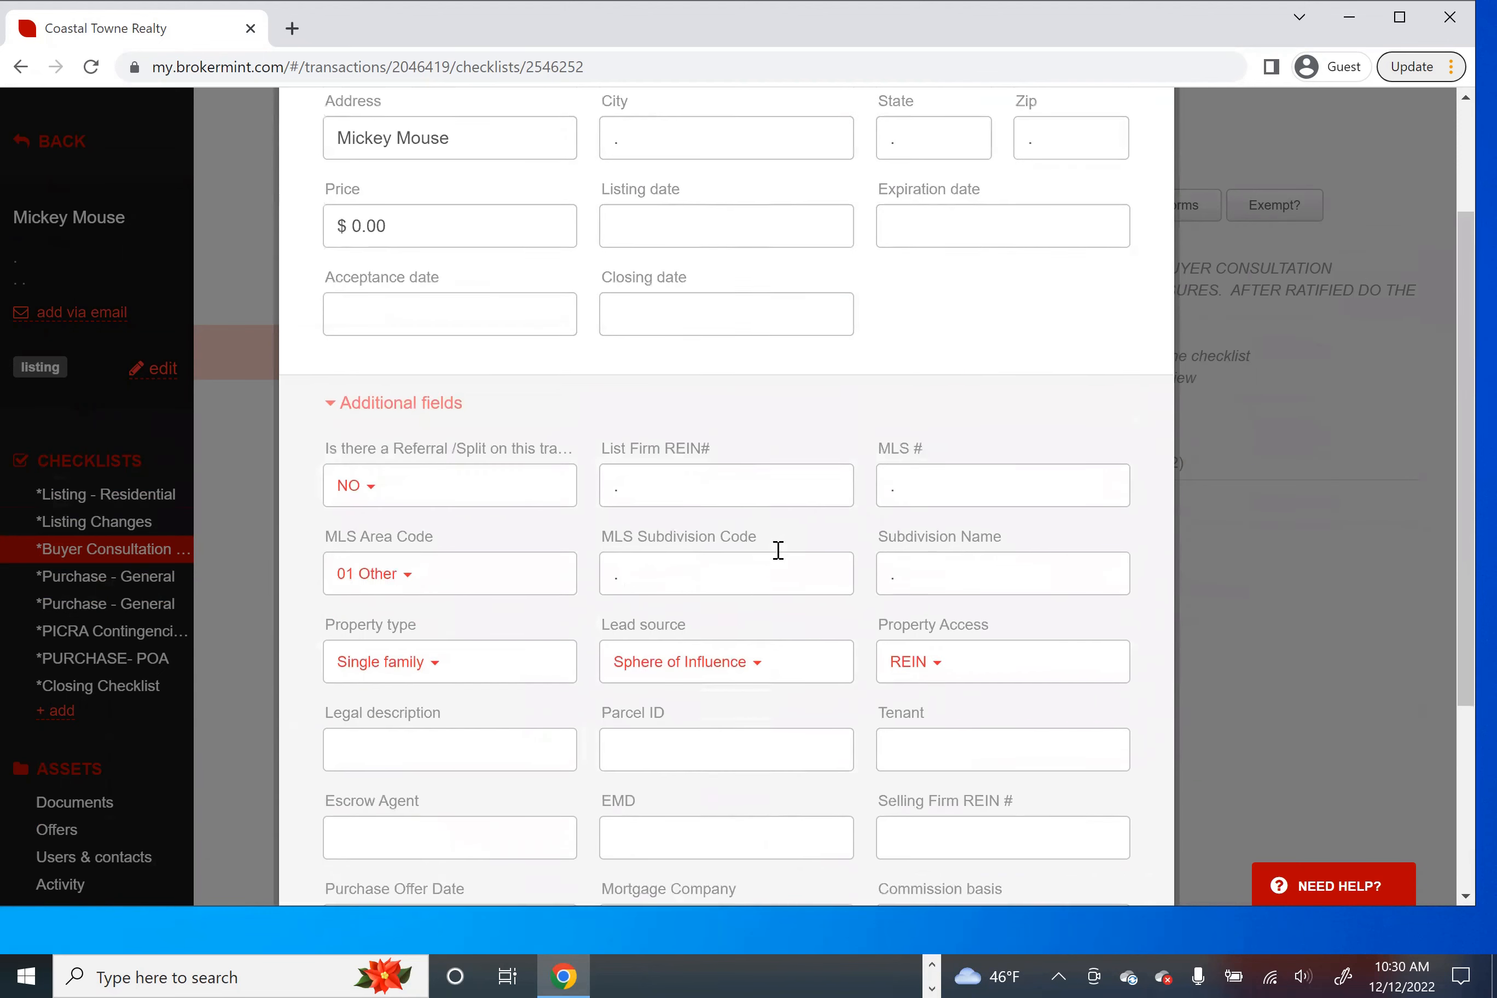
pyautogui.click(780, 217)
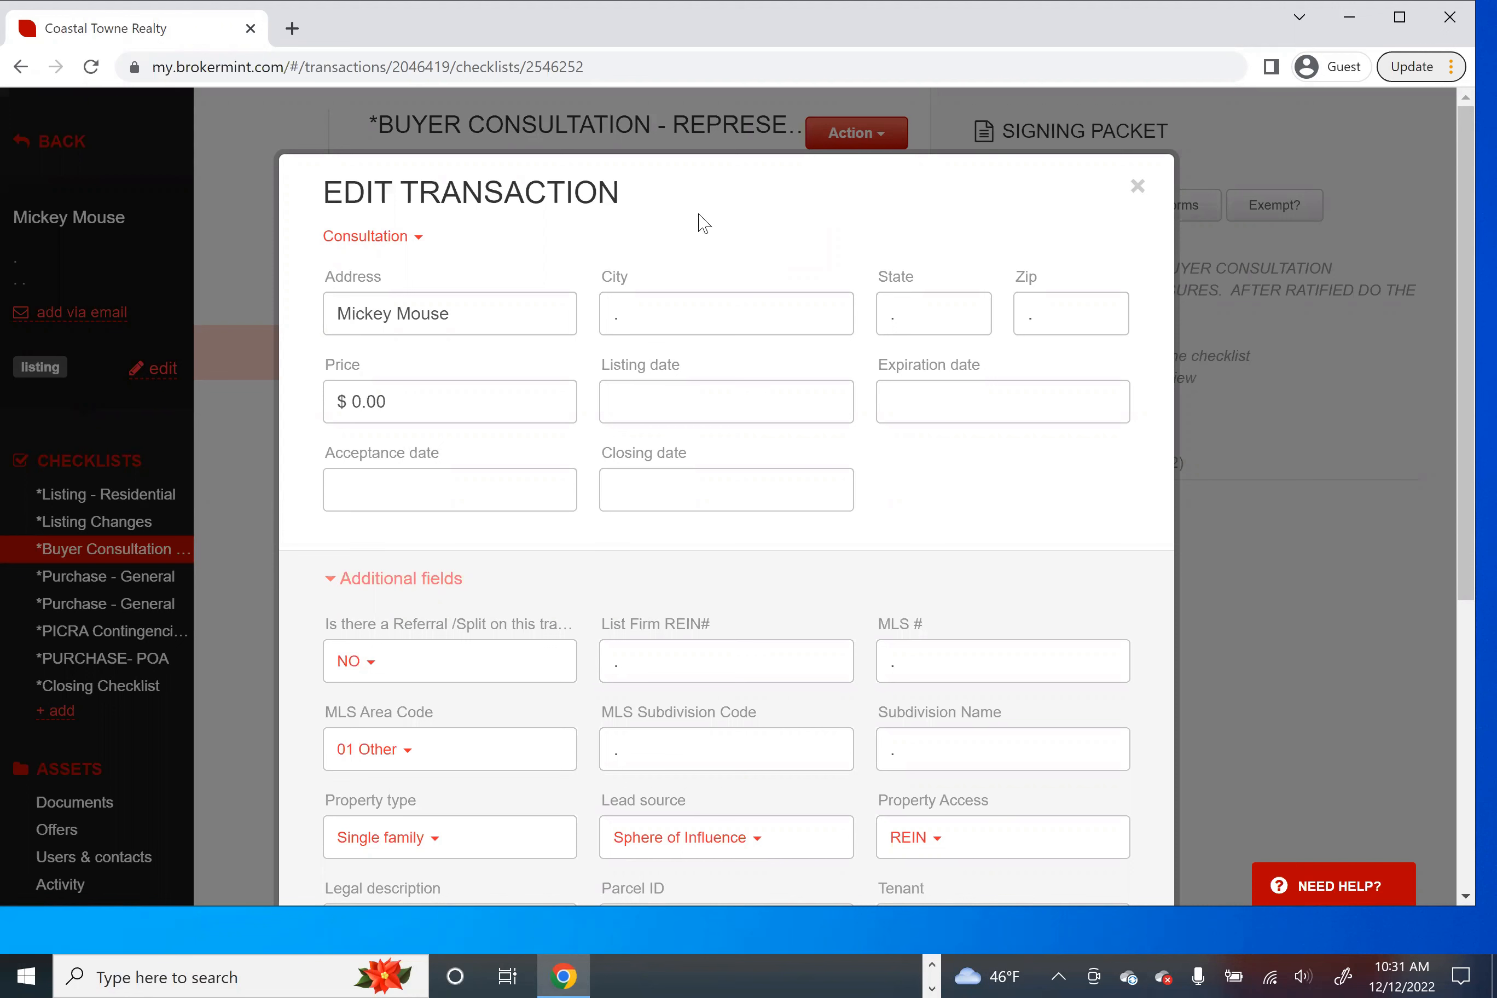
pyautogui.scroll(-3, 773, 470)
pyautogui.scroll(3, 777, 483)
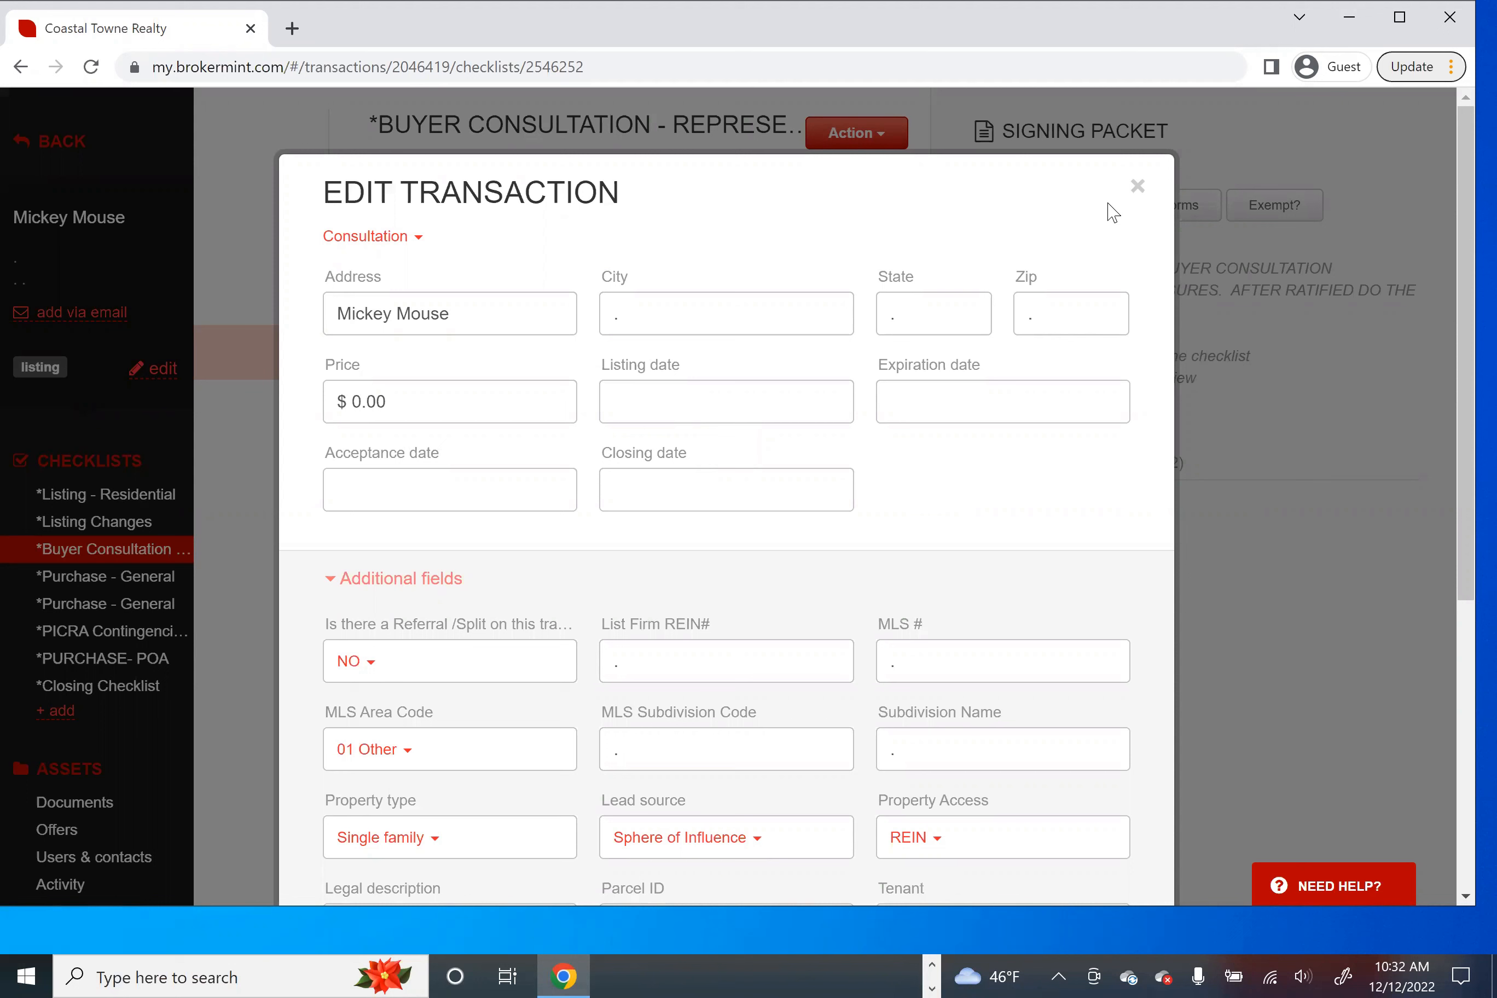